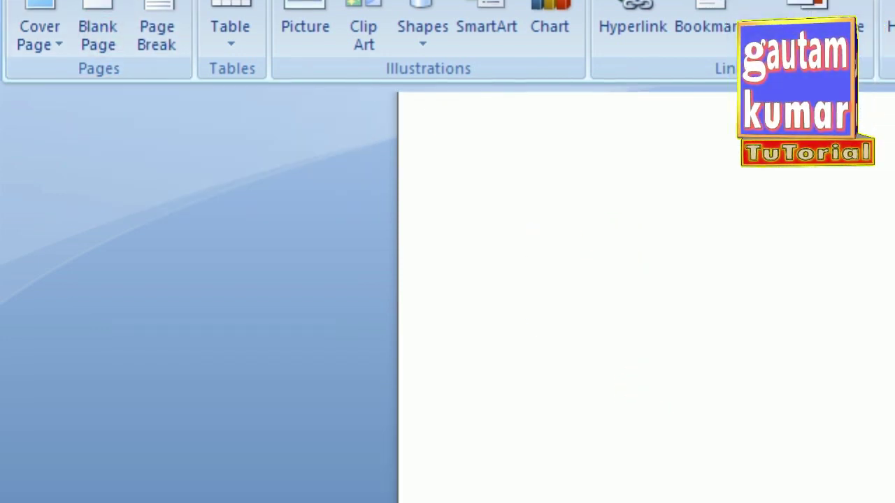
# Insert a table of contents on the blank first page using the built-in Automatic Table 1 layout.
pyautogui.scroll(5, 662, 128)
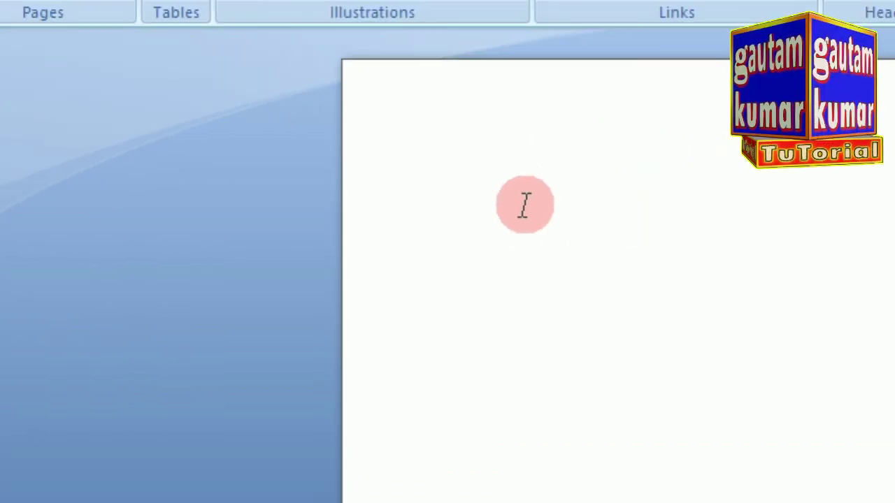
pyautogui.click(497, 209)
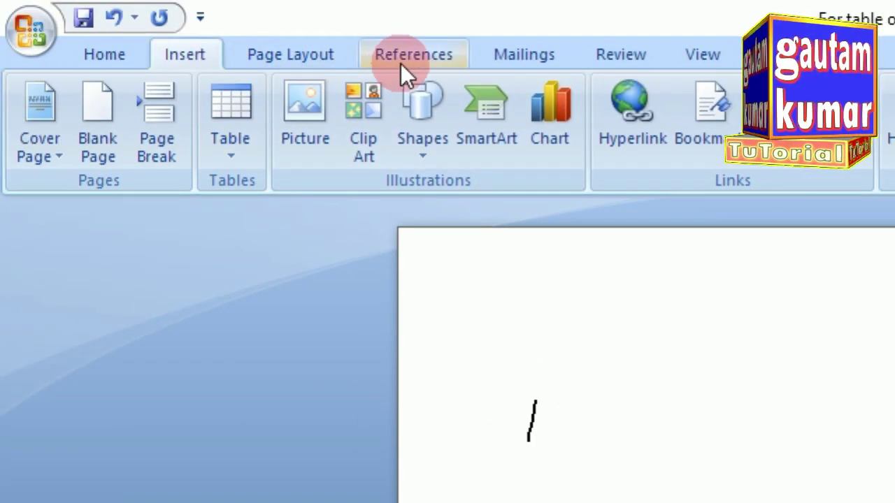
pyautogui.click(401, 63)
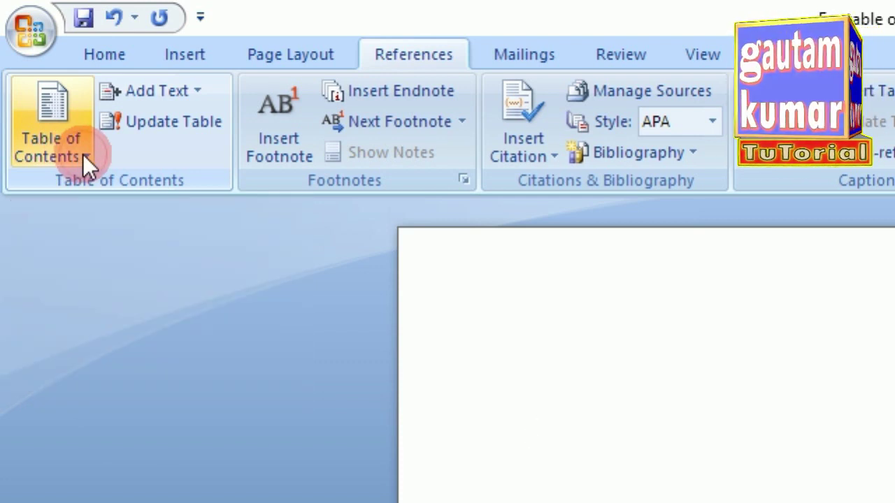
pyautogui.click(83, 154)
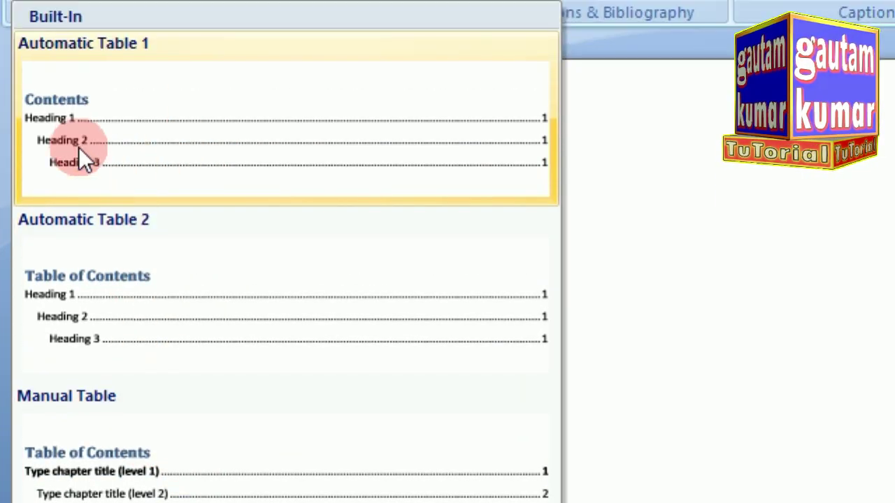
pyautogui.click(129, 139)
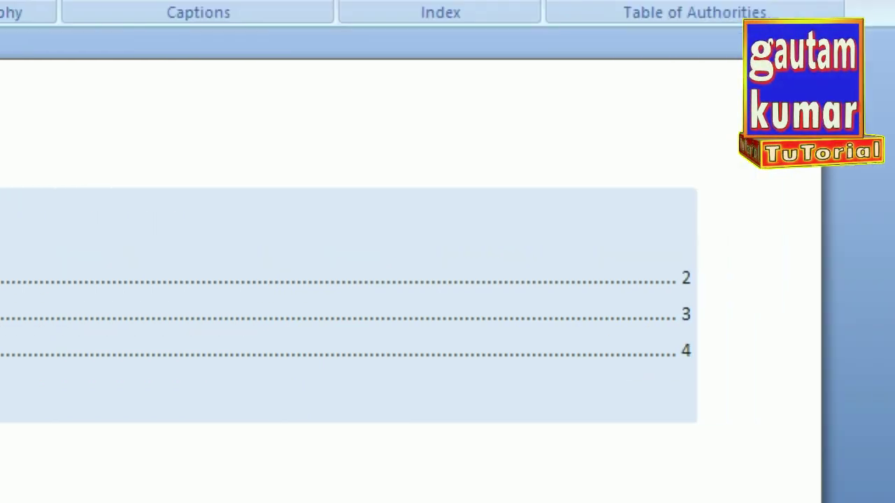
# Enter the heading text "2nd tutorial" on the empty line above the paragraph starting "To change the overall look".
pyautogui.moveTo(881, 265); pyautogui.dragTo(884, 386)
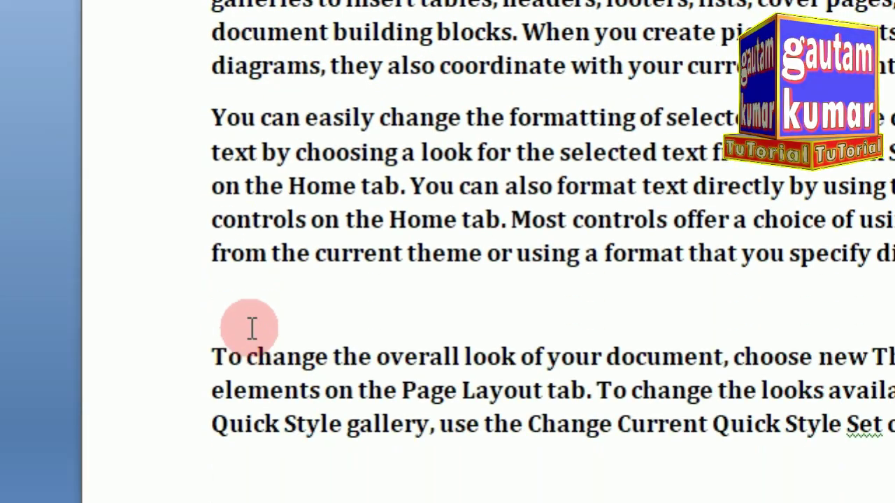
pyautogui.click(230, 316)
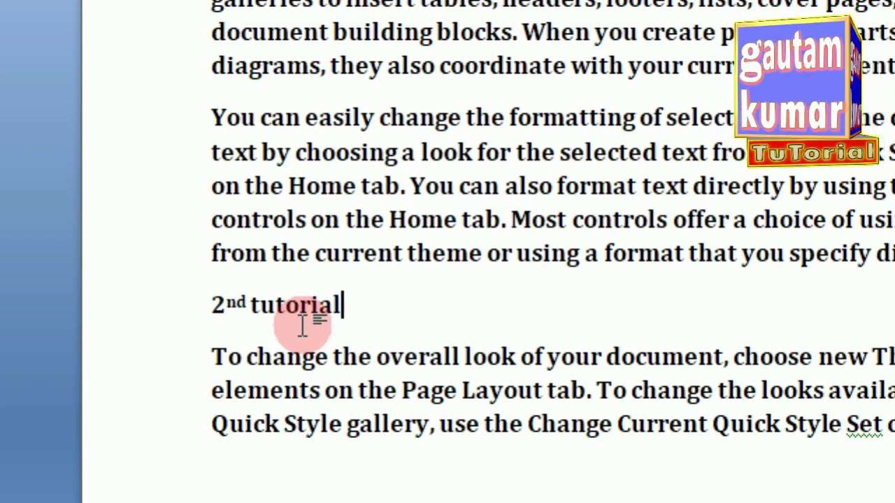
pyautogui.click(333, 309)
# Mark the "2nd tutorial" line as a Level 2 entry for the table of contents.
pyautogui.moveTo(362, 305); pyautogui.dragTo(197, 77)
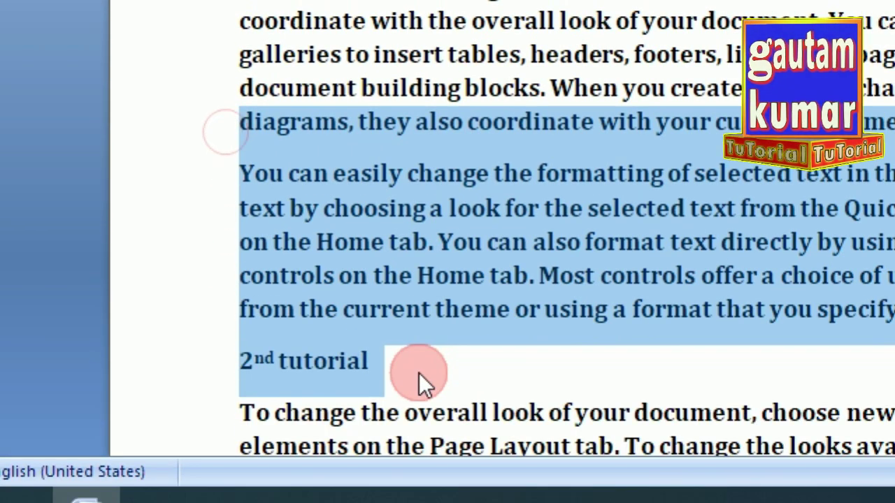
pyautogui.click(419, 373)
pyautogui.moveTo(396, 368); pyautogui.dragTo(251, 361)
pyautogui.scroll(2, 251, 362)
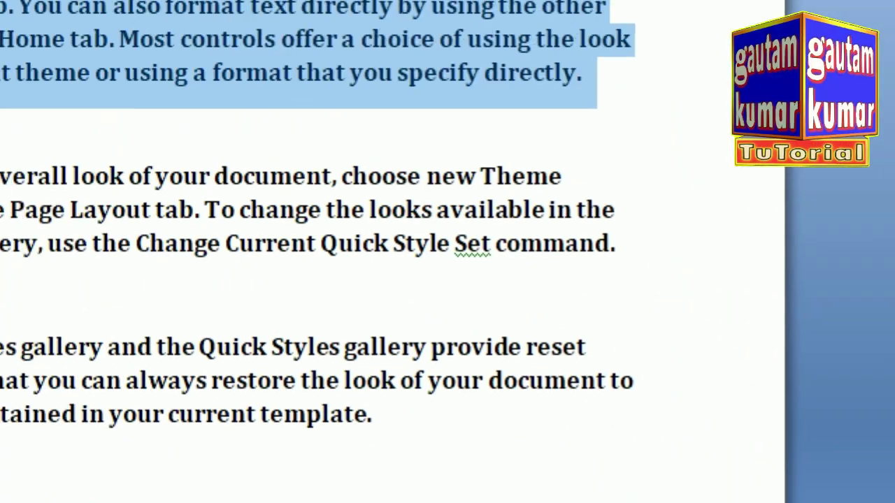
pyautogui.click(40, 152)
pyautogui.click(123, 149)
pyautogui.moveTo(122, 149); pyautogui.dragTo(241, 155)
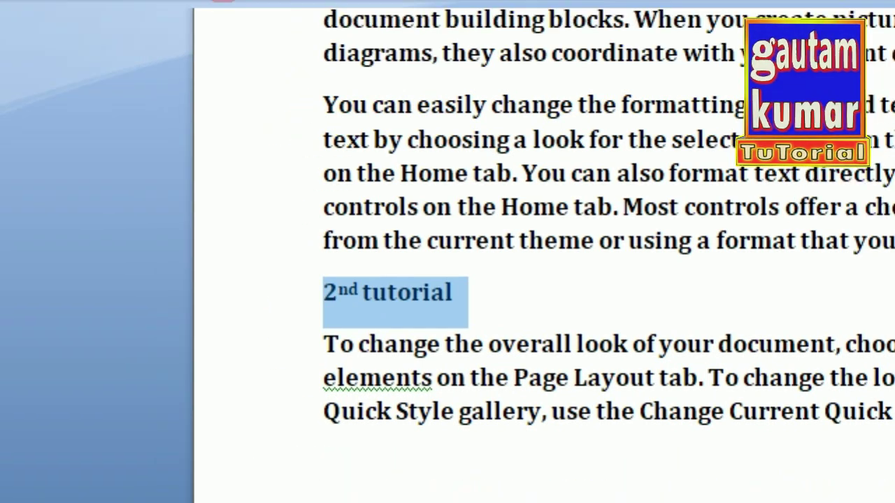
pyautogui.click(226, 21)
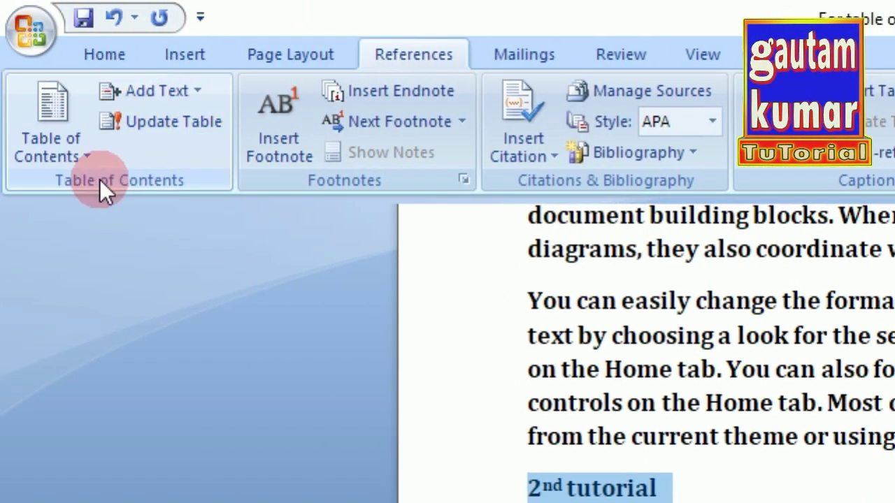
pyautogui.click(183, 96)
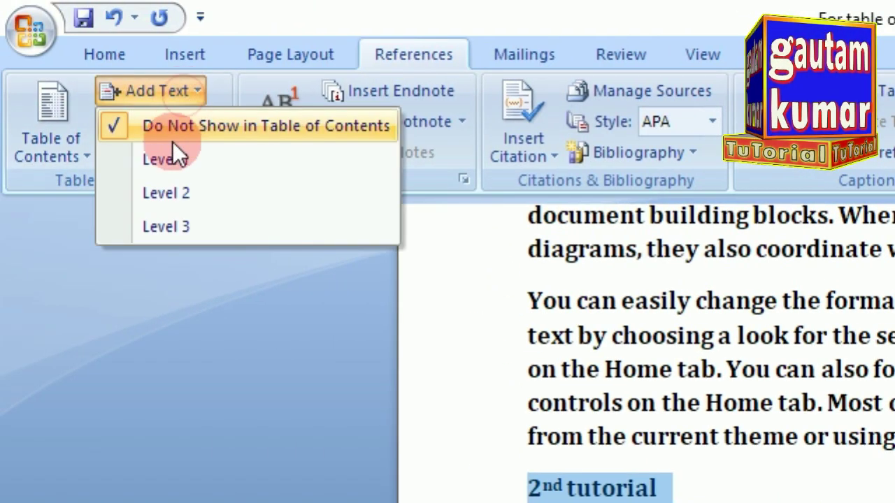
pyautogui.click(190, 196)
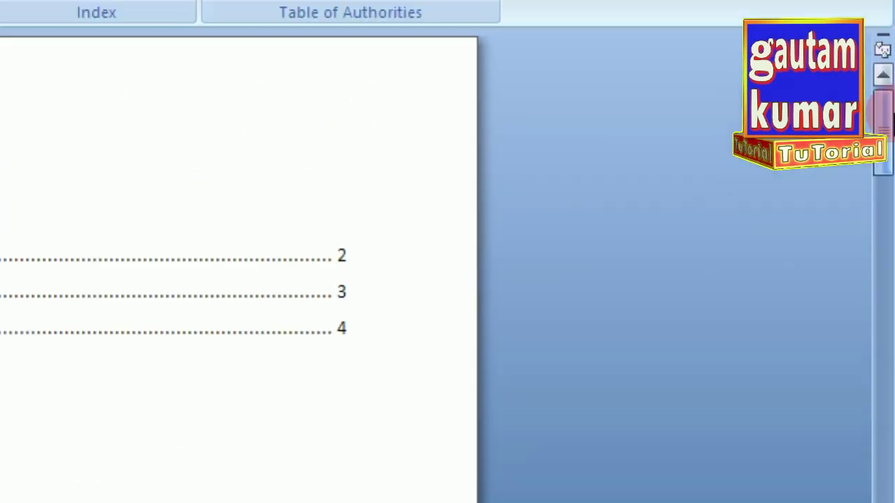
# Update the entire table of contents, not only its page numbers.
pyautogui.click(550, 223)
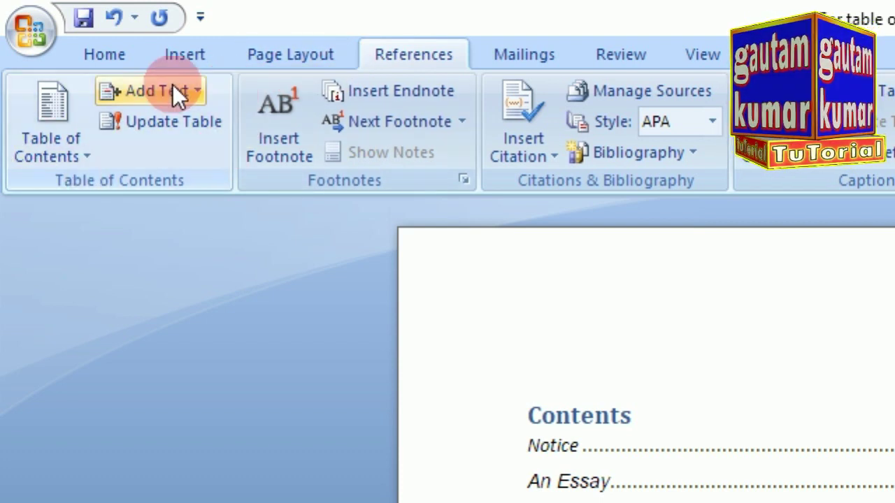
pyautogui.click(179, 125)
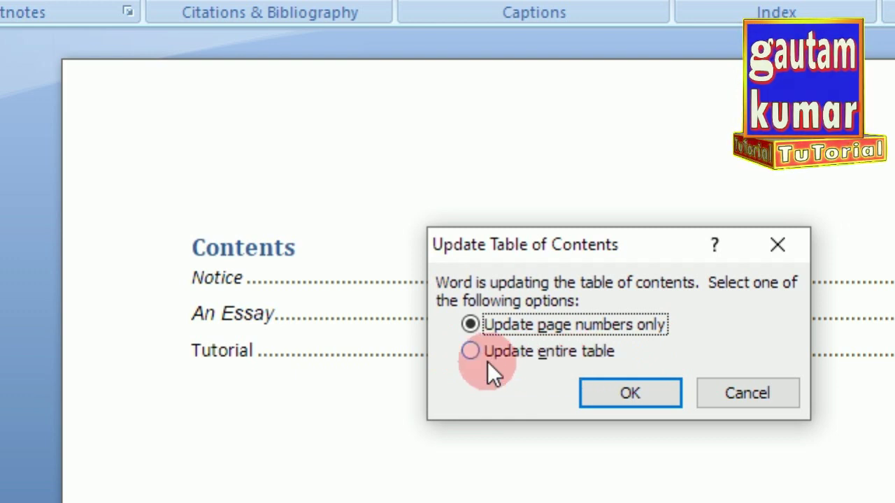
pyautogui.click(472, 353)
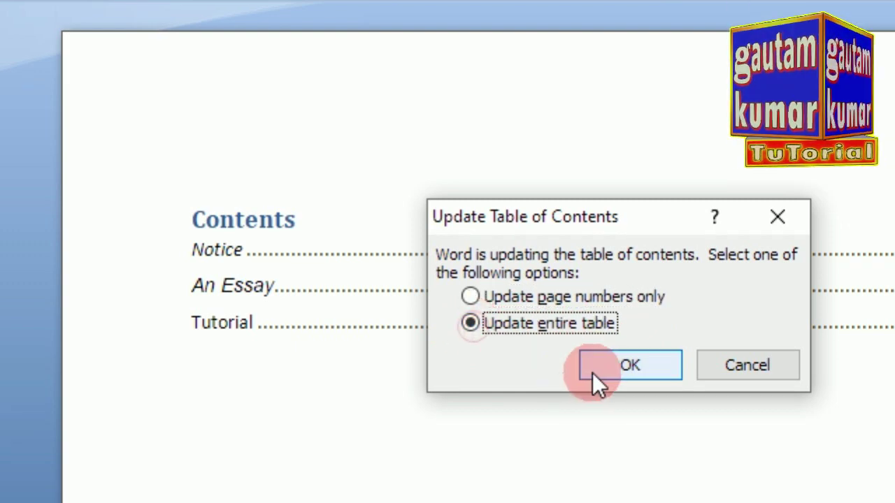
pyautogui.click(598, 367)
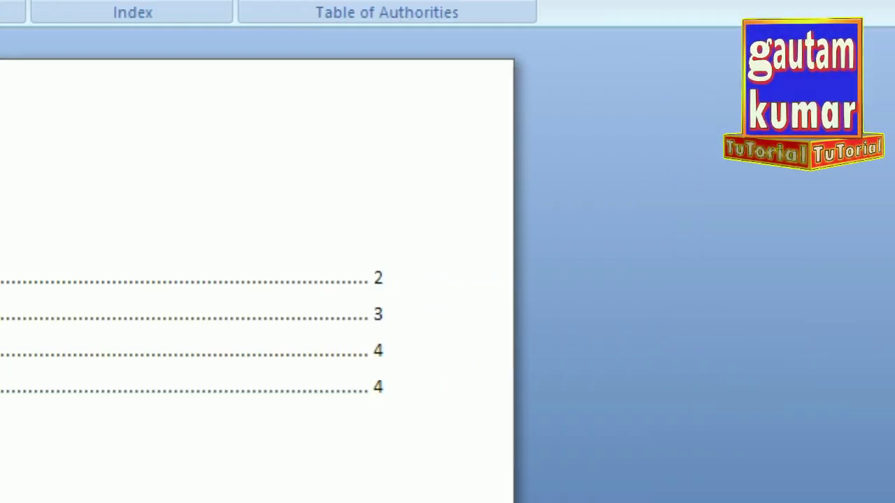
# Enter the heading text "3rd tutorial" on the empty line above the paragraph starting "Both the Themes gallery".
pyautogui.moveTo(894, 231); pyautogui.dragTo(894, 444)
pyautogui.moveTo(883, 388); pyautogui.dragTo(886, 375)
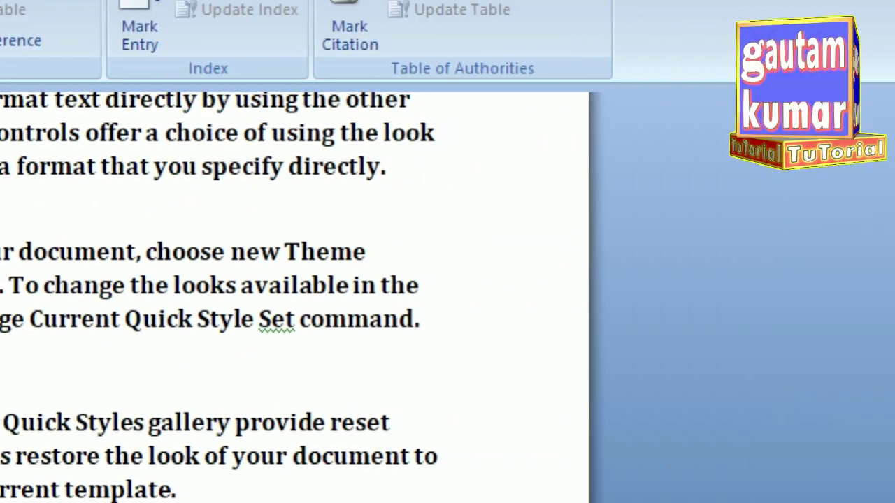
pyautogui.scroll(2, 894, 87)
pyautogui.scroll(5, 887, 144)
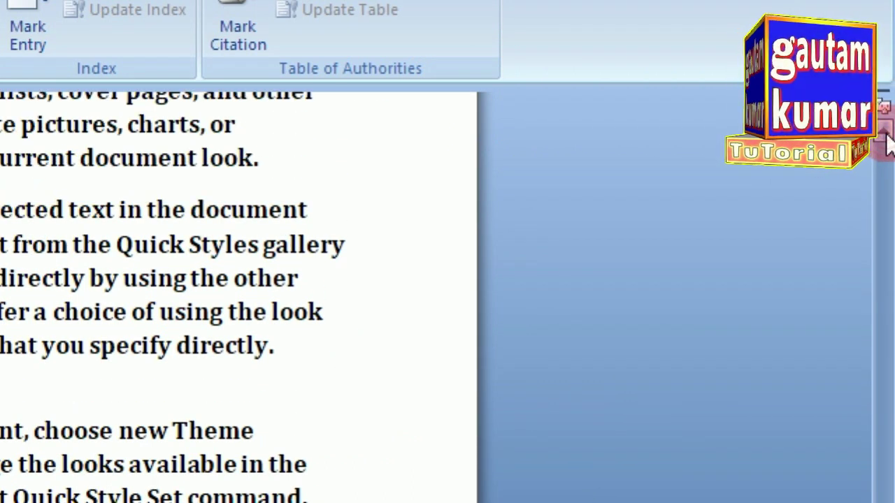
pyautogui.scroll(2, 886, 143)
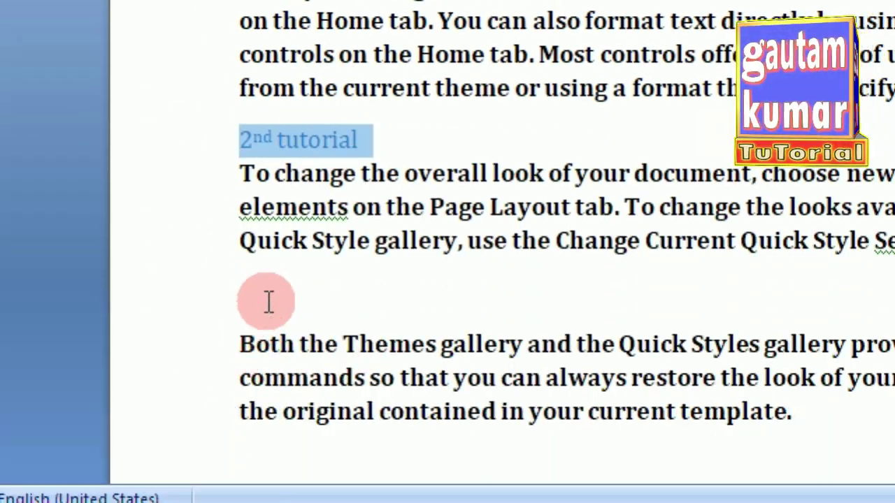
pyautogui.click(269, 442)
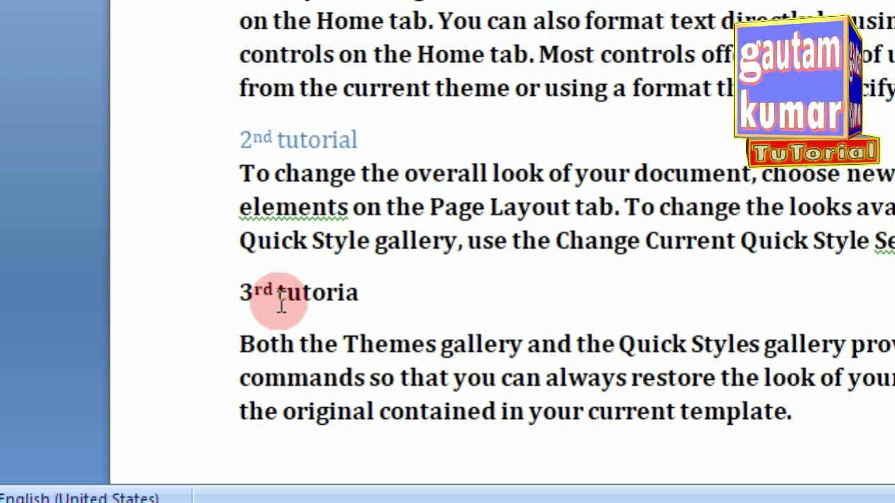
pyautogui.click(381, 291)
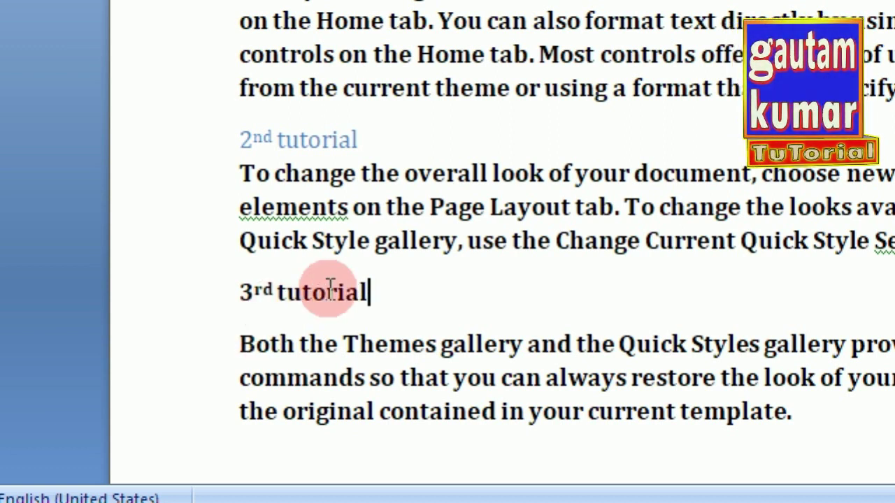
# Mark the "3rd tutorial" line as a Level 3 entry for the table of contents.
pyautogui.moveTo(383, 290); pyautogui.dragTo(220, 301)
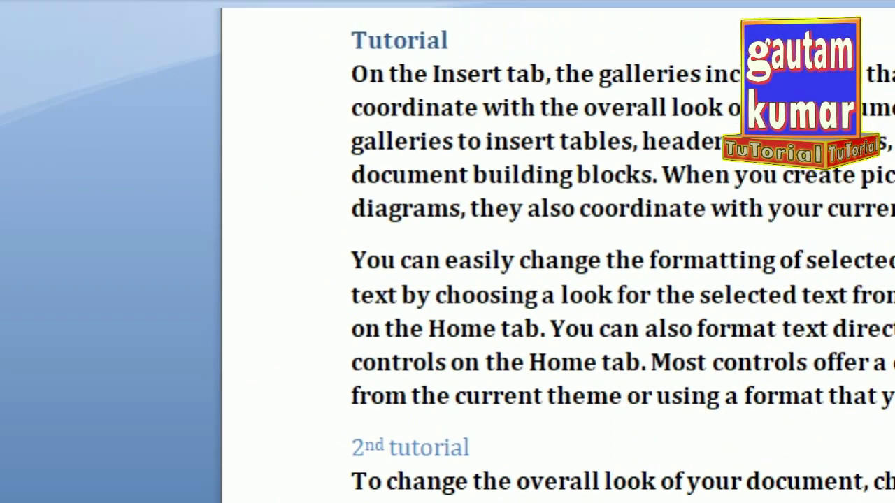
pyautogui.click(238, 4)
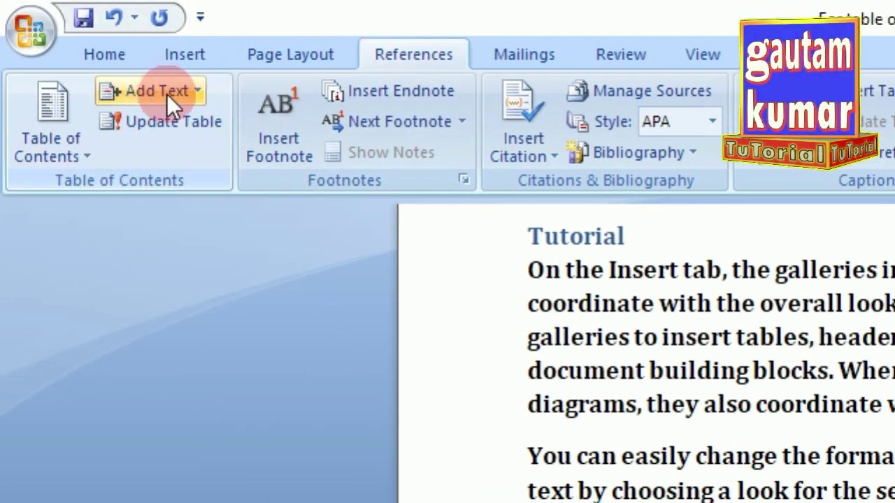
pyautogui.click(186, 94)
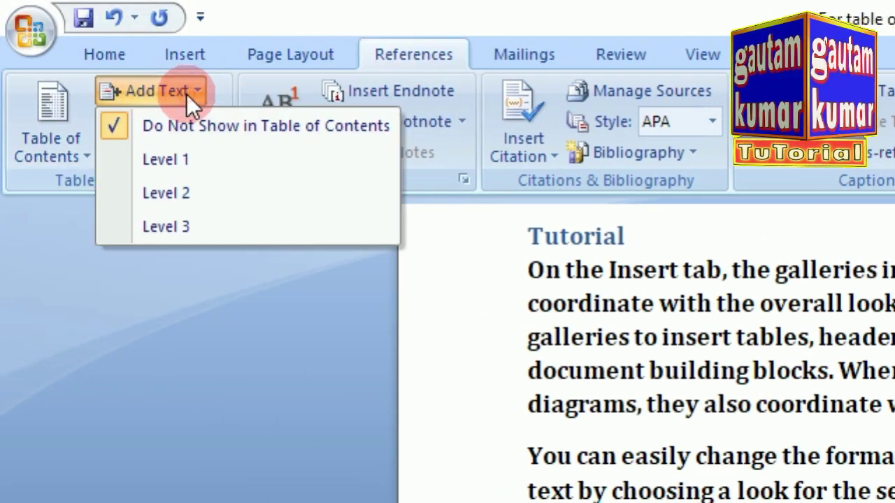
pyautogui.click(163, 227)
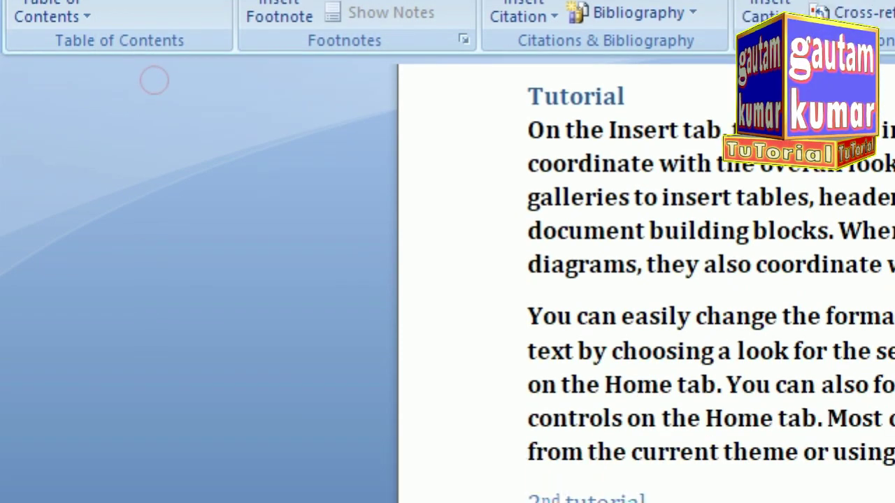
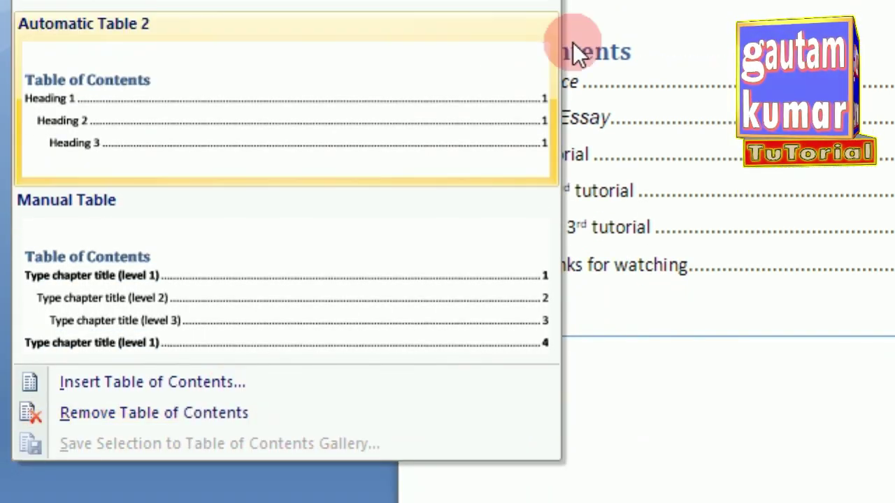
# Remove the table of contents from the first page.
pyautogui.click(715, 3)
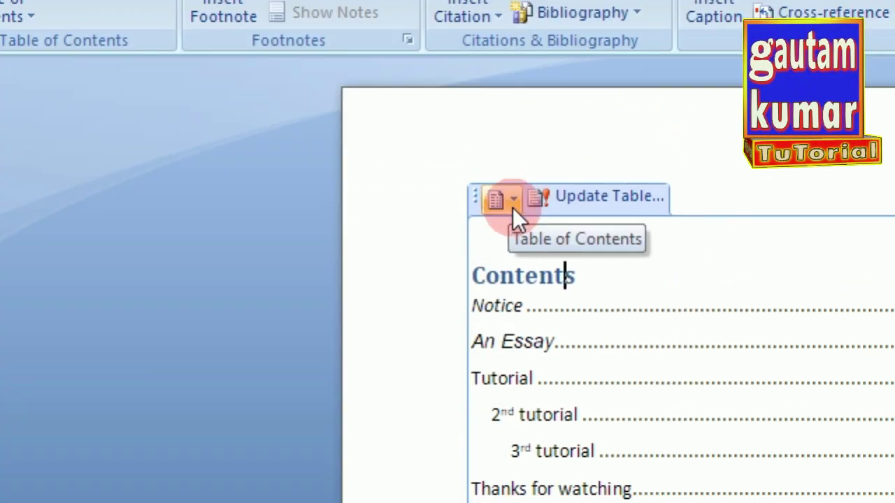
pyautogui.click(513, 203)
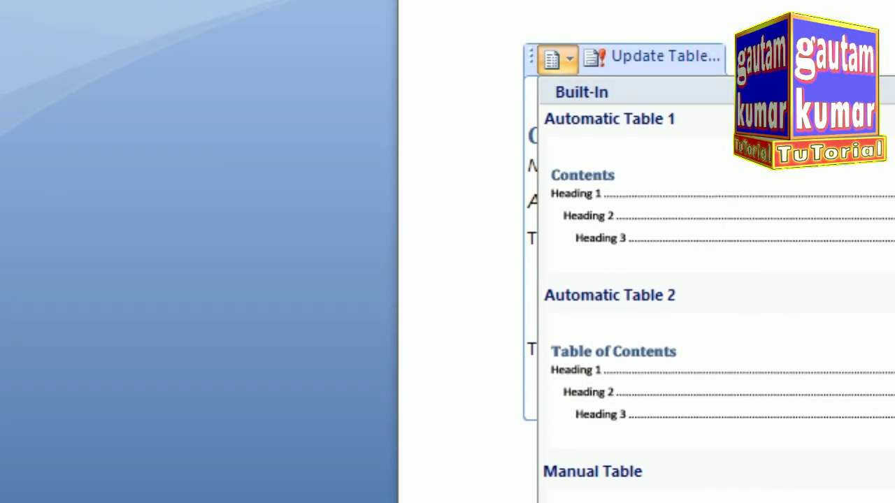
pyautogui.click(79, 11)
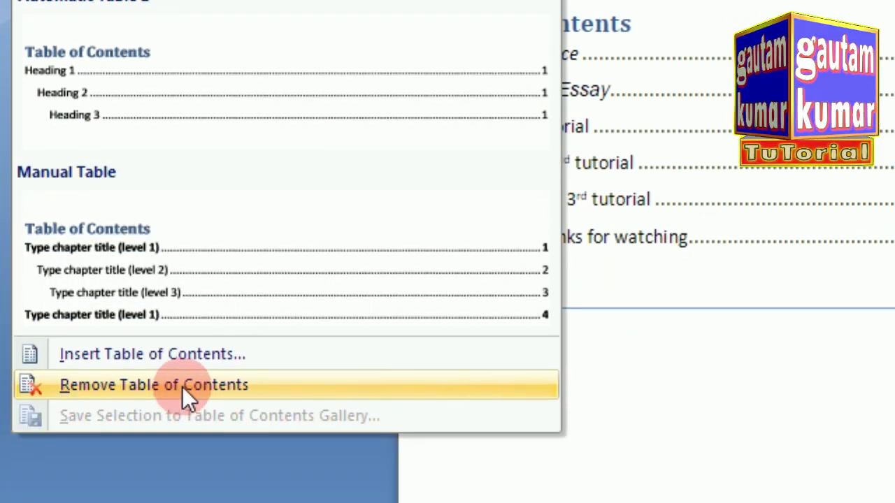
pyautogui.click(182, 386)
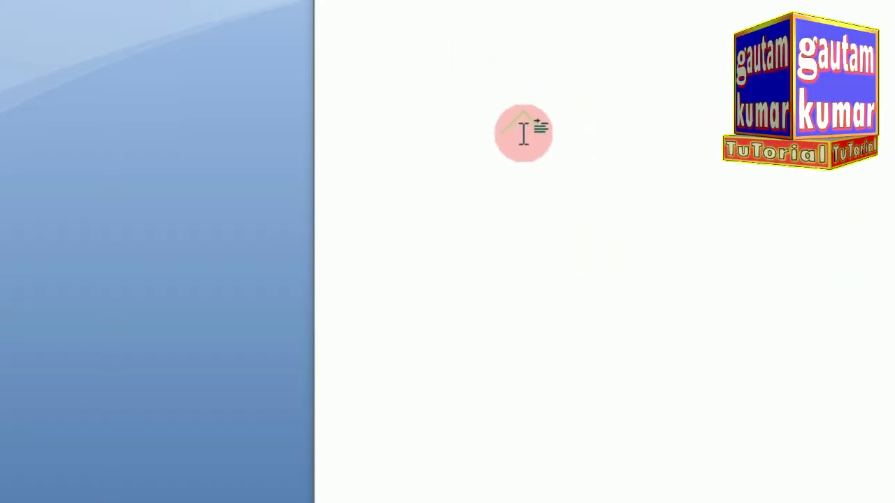
pyautogui.scroll(-10, 448, 279)
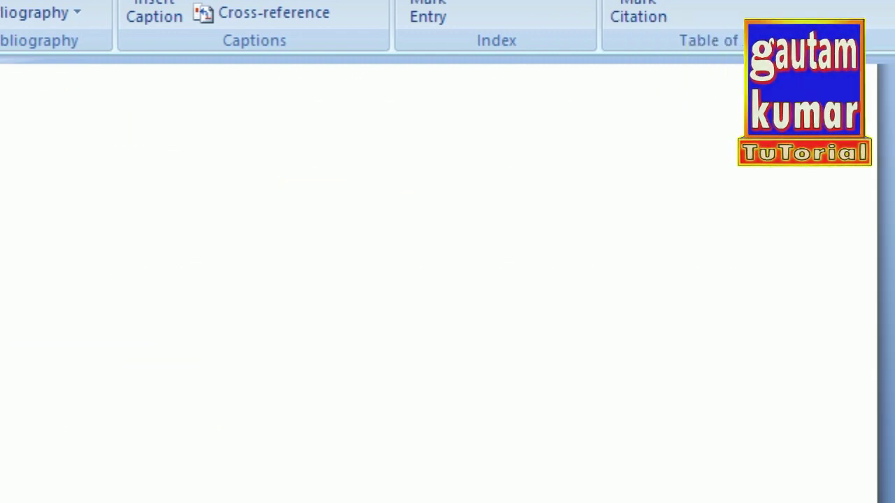
pyautogui.moveTo(890, 162); pyautogui.dragTo(888, 291)
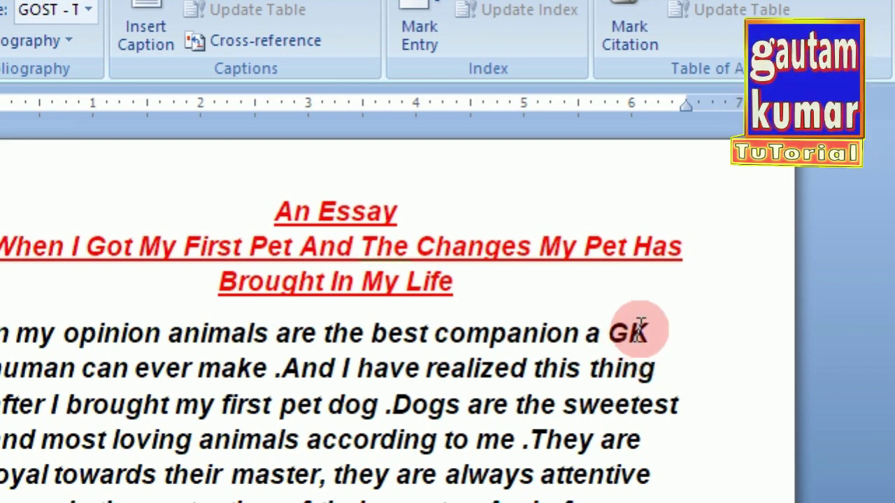
pyautogui.moveTo(671, 329); pyautogui.dragTo(608, 327)
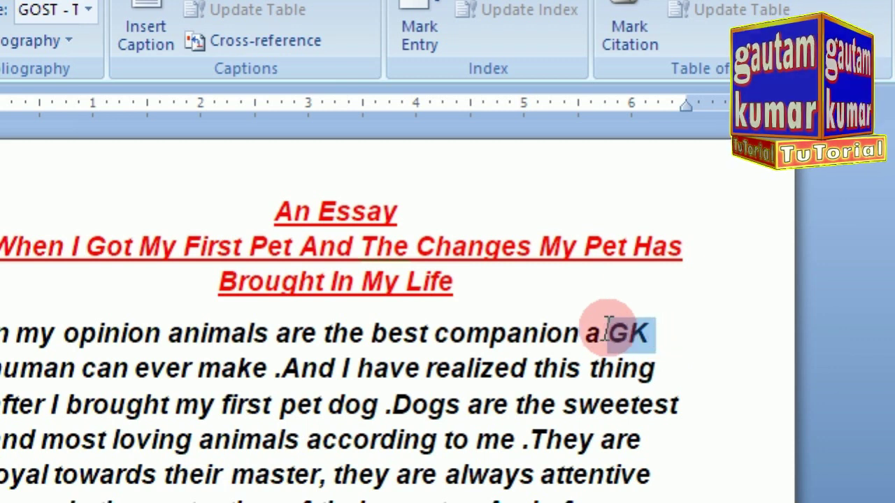
pyautogui.click(642, 330)
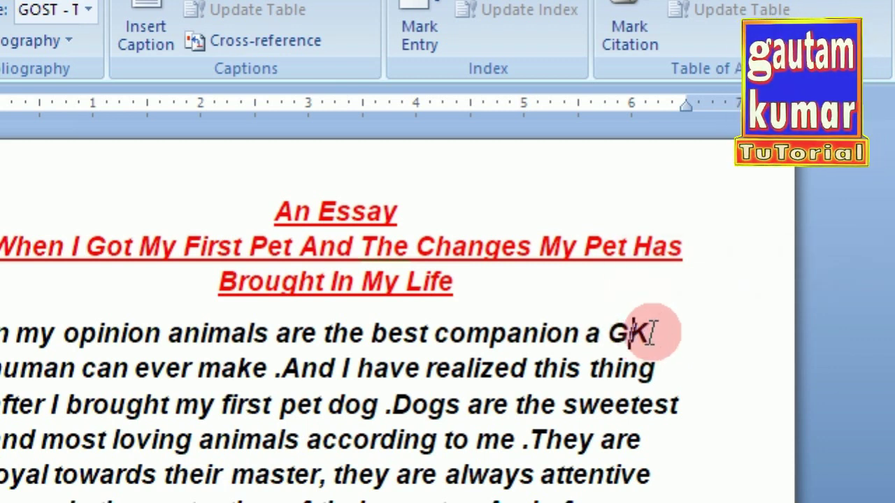
# Insert a footnote after "GK" in the essay's first line with the note text "General Knowledge".
pyautogui.click(652, 332)
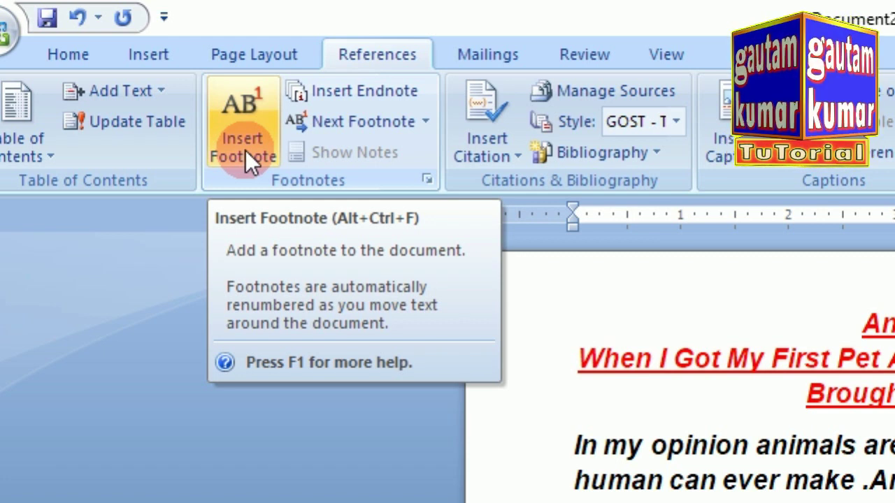
pyautogui.click(246, 151)
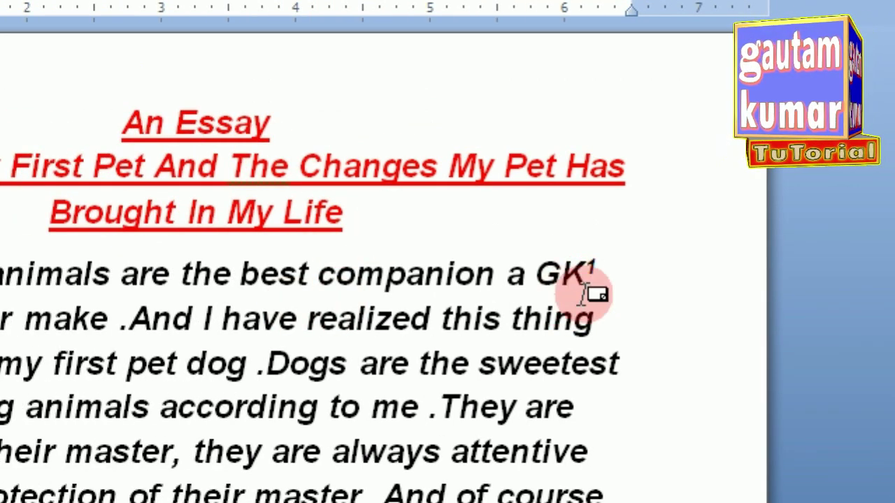
pyautogui.moveTo(602, 283)
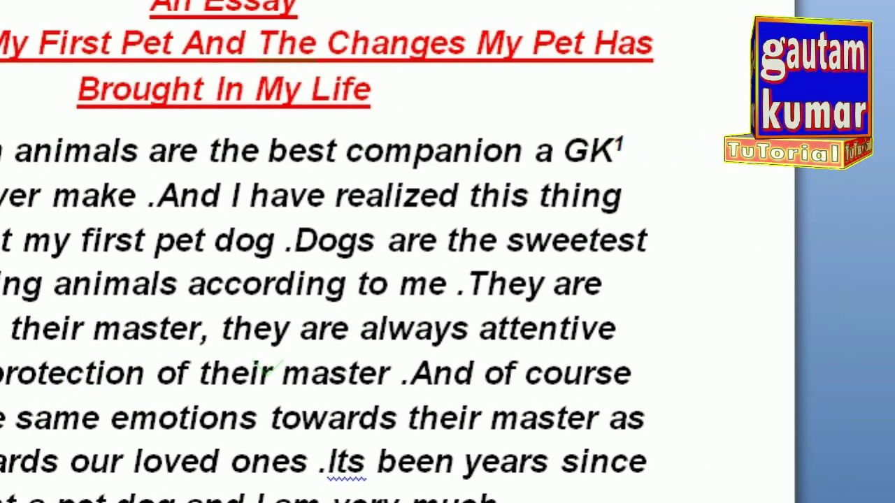
pyautogui.click(871, 455)
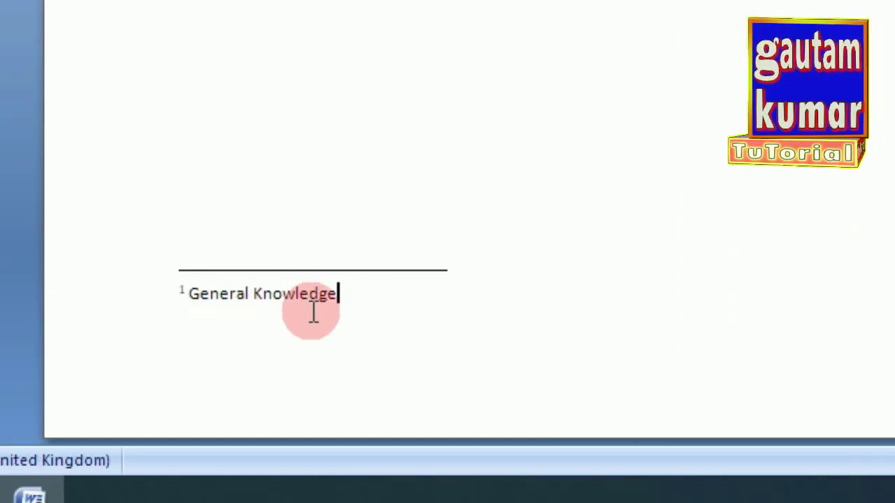
pyautogui.click(402, 306)
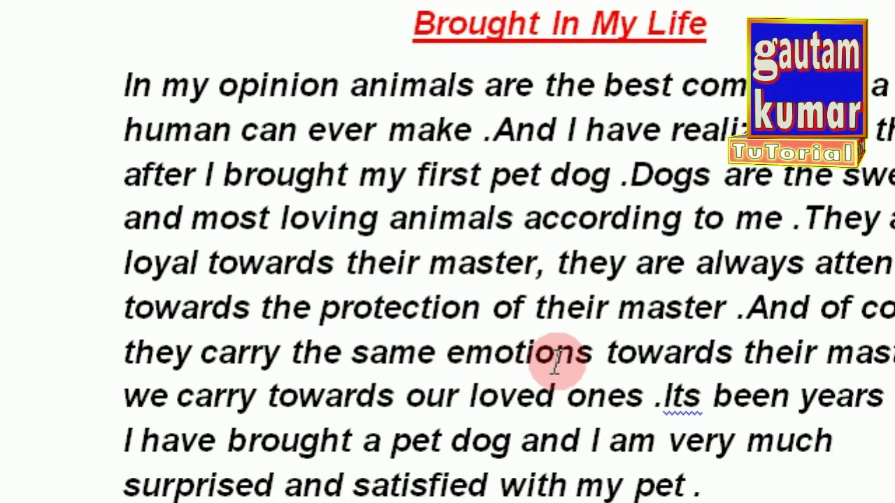
# Insert a footnote after the word "emotions" in the essay paragraph and preview the note attached to "GK".
pyautogui.moveTo(591, 352); pyautogui.dragTo(529, 352)
pyautogui.click(591, 354)
pyautogui.moveTo(591, 355); pyautogui.dragTo(458, 355)
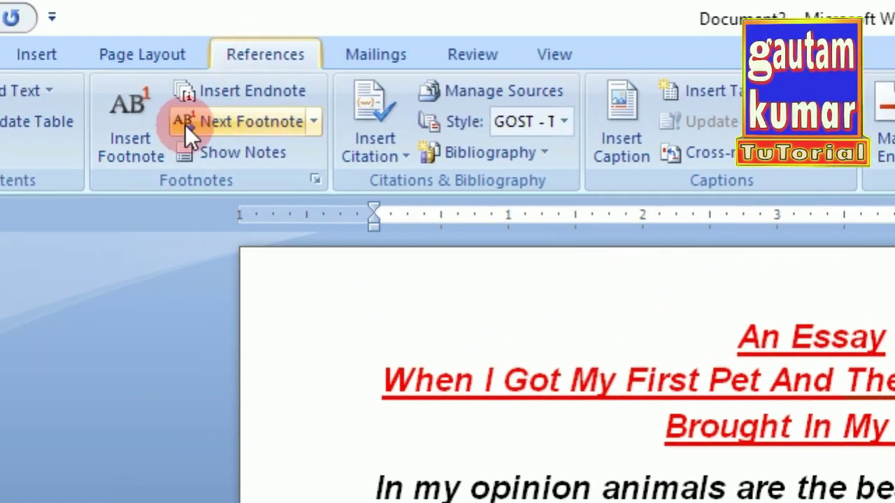
pyautogui.click(139, 146)
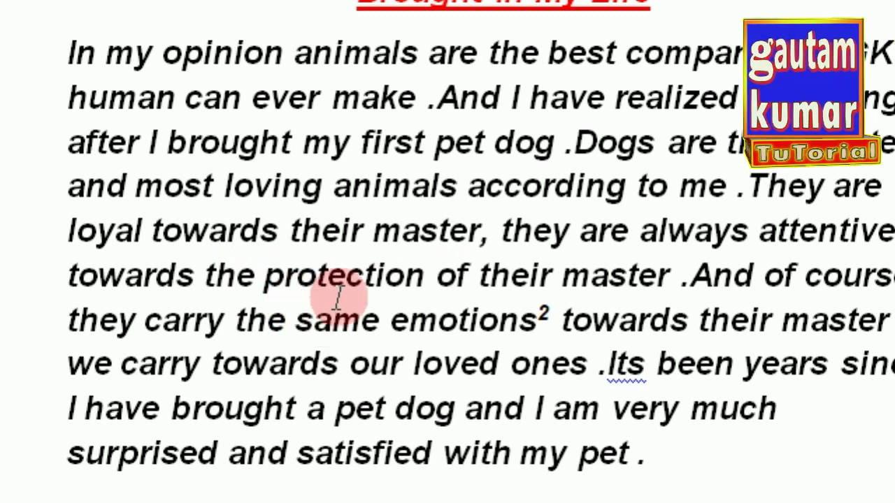
pyautogui.moveTo(545, 328)
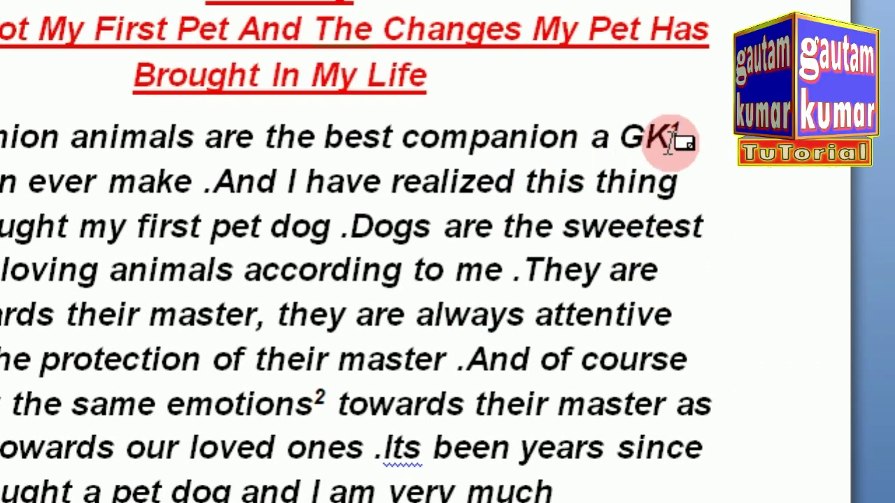
pyautogui.moveTo(670, 142)
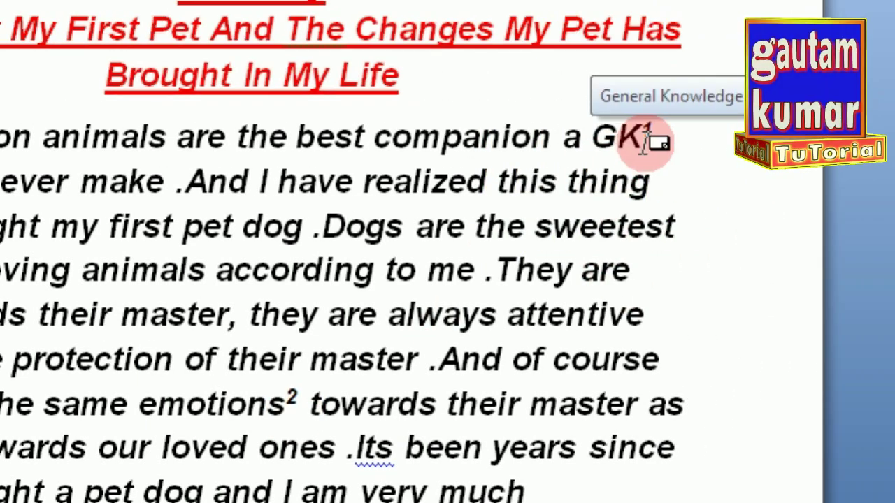
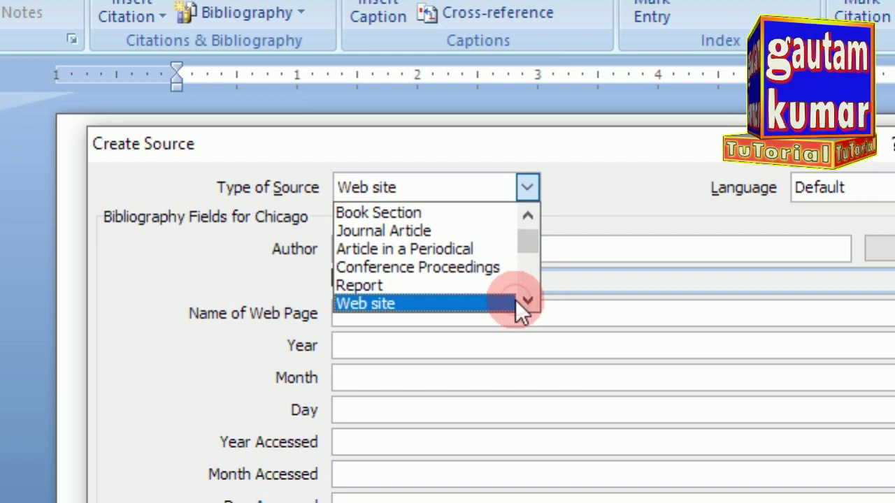
# Look through the available source types and keep Web site as the type of the new source.
pyautogui.click(515, 300)
pyautogui.click(527, 188)
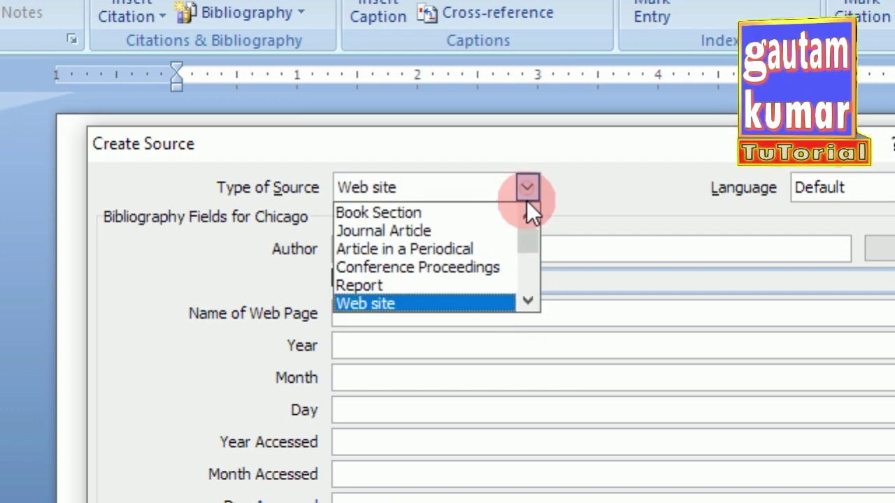
pyautogui.moveTo(525, 251); pyautogui.dragTo(526, 228)
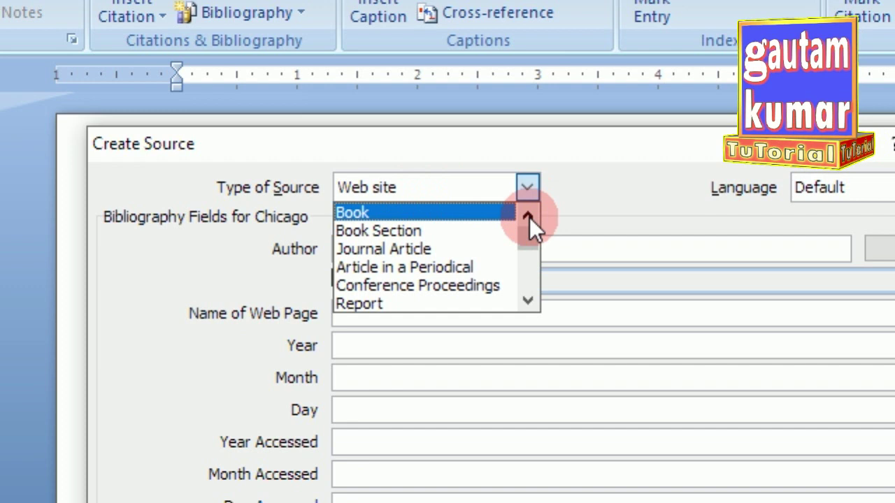
pyautogui.click(397, 188)
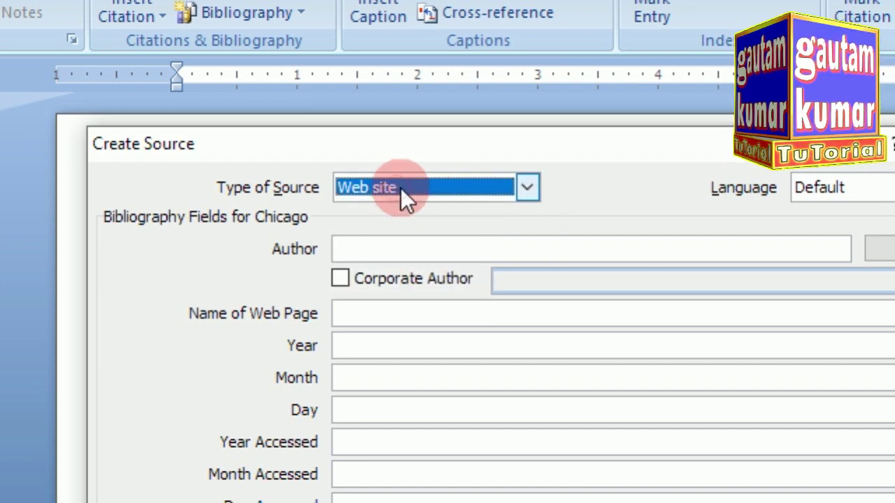
# Enter the author's full name and set the name of the web page to "essay".
pyautogui.click(359, 248)
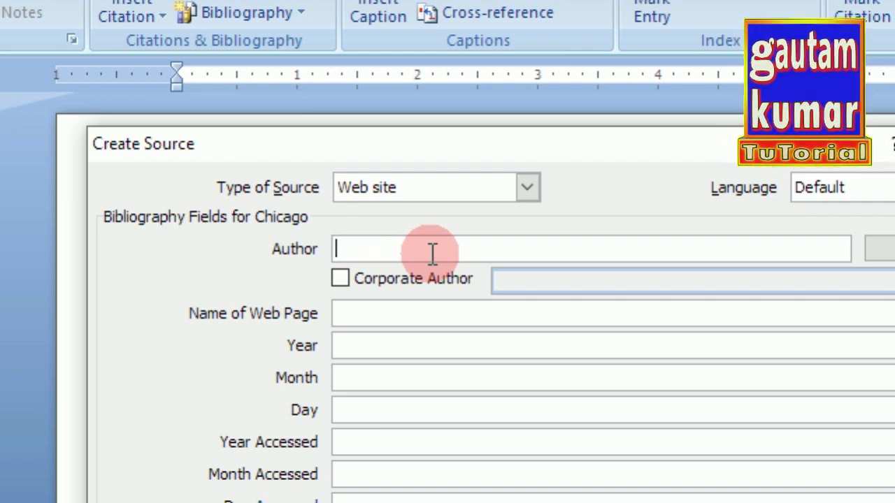
pyautogui.write('ga')
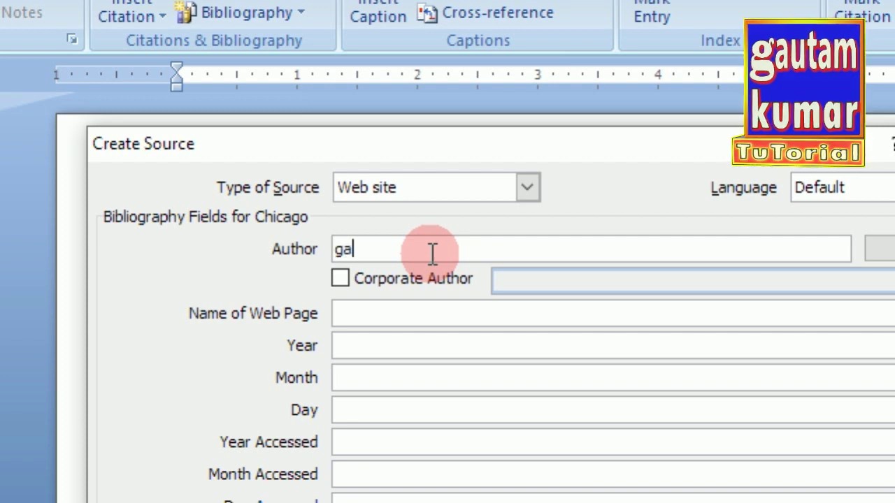
pyautogui.write('utam kumar')
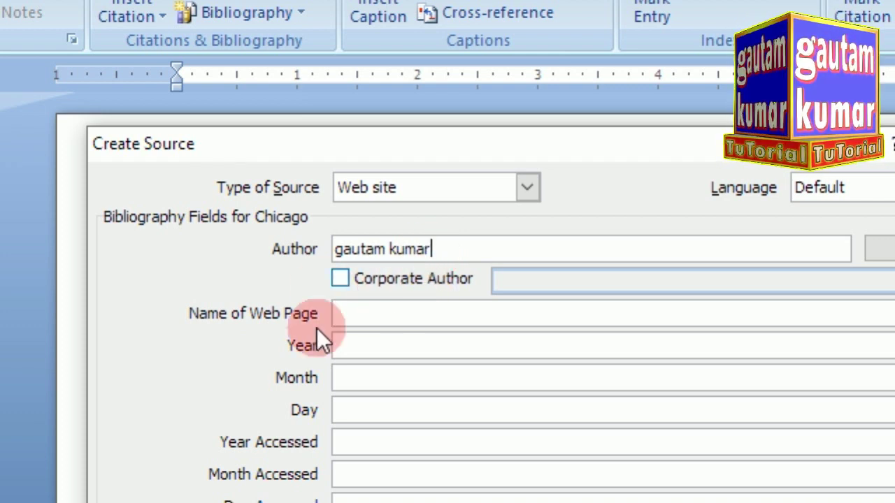
pyautogui.click(375, 316)
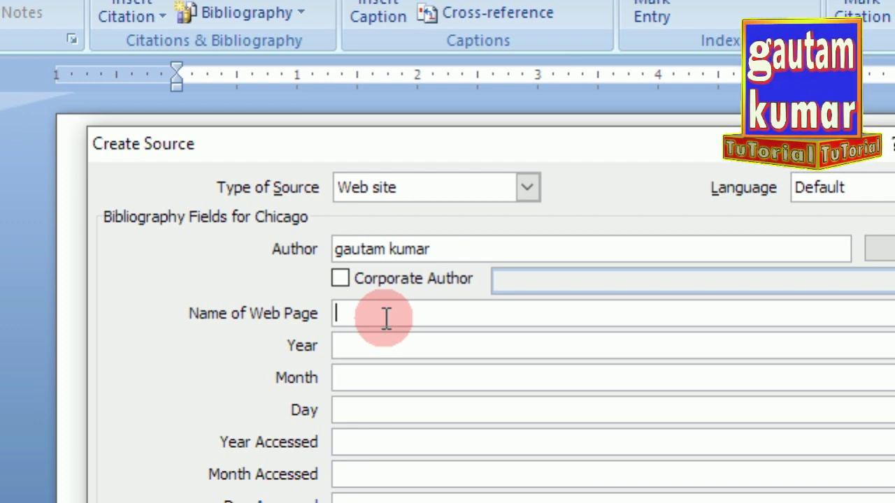
pyautogui.write('essay')
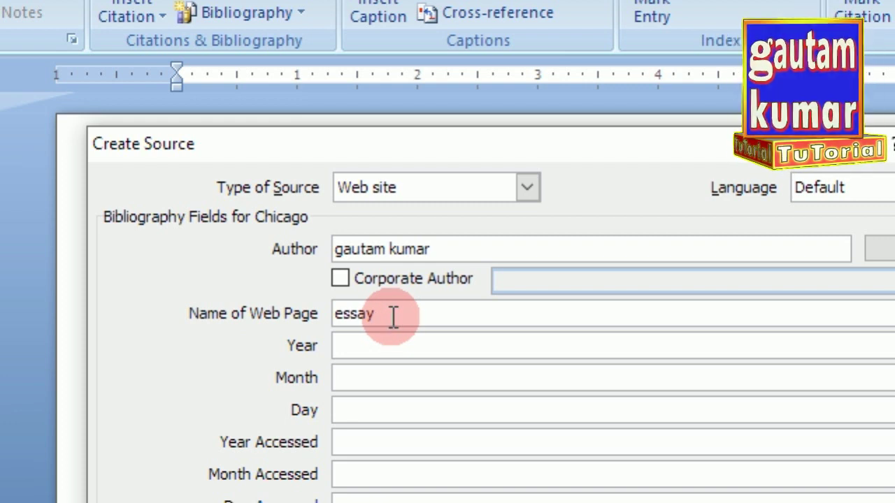
# Set the source's publication date to year 2021, month "july" and day 28.
pyautogui.click(345, 353)
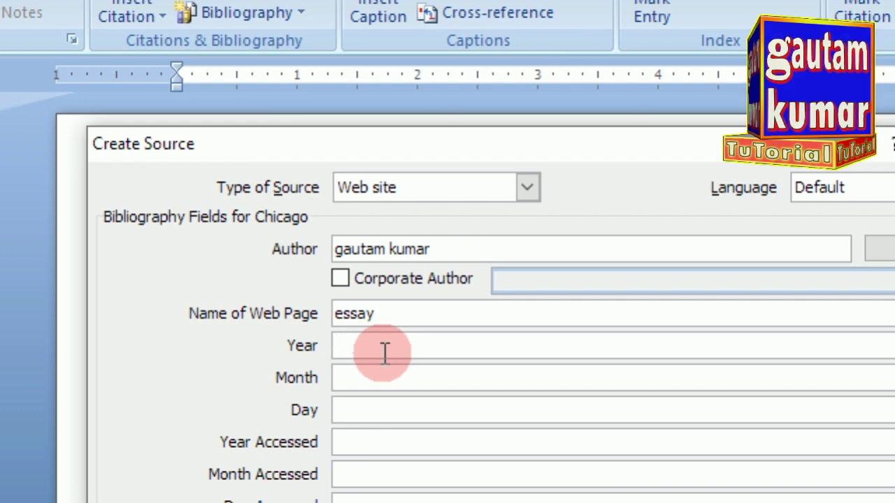
pyautogui.write('2021')
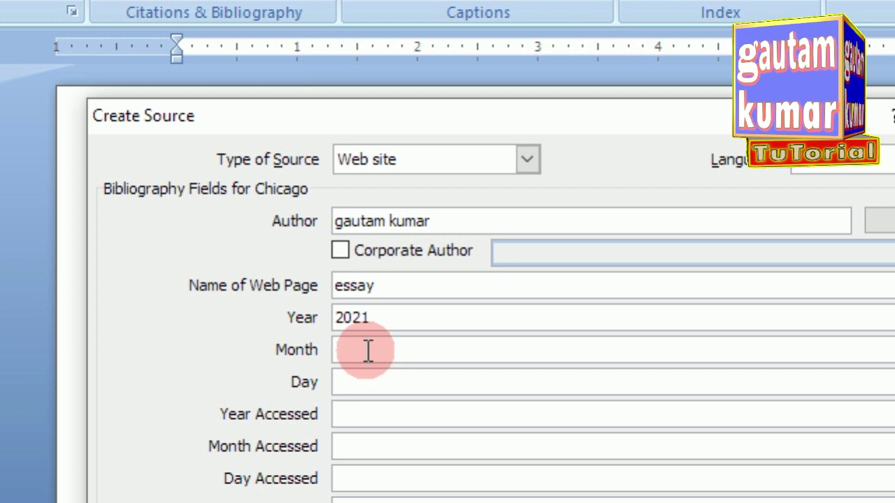
pyautogui.click(368, 380)
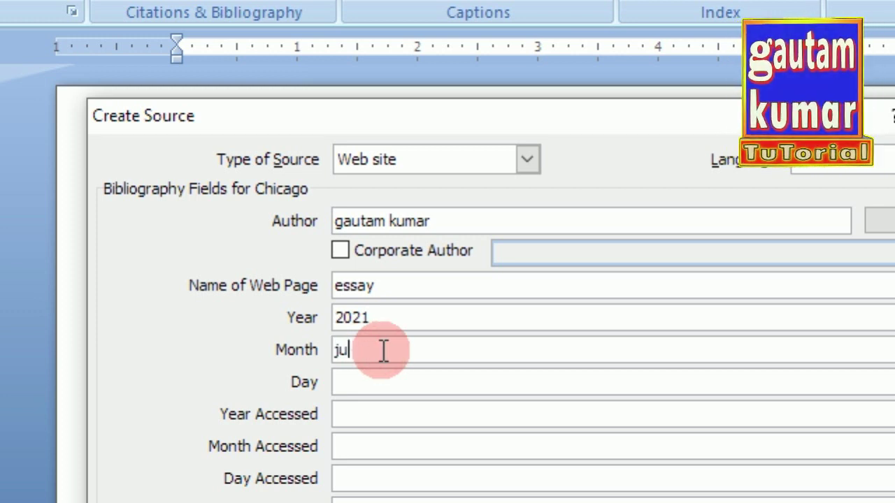
pyautogui.write('july')
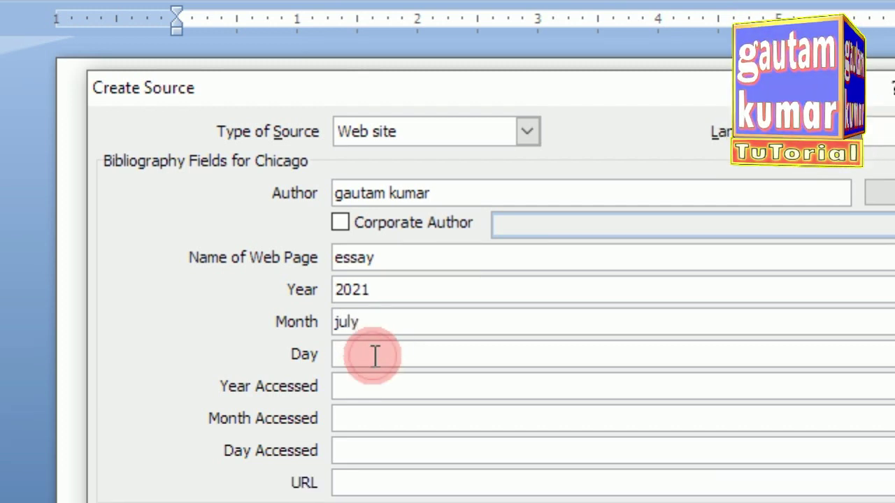
pyautogui.write('2')
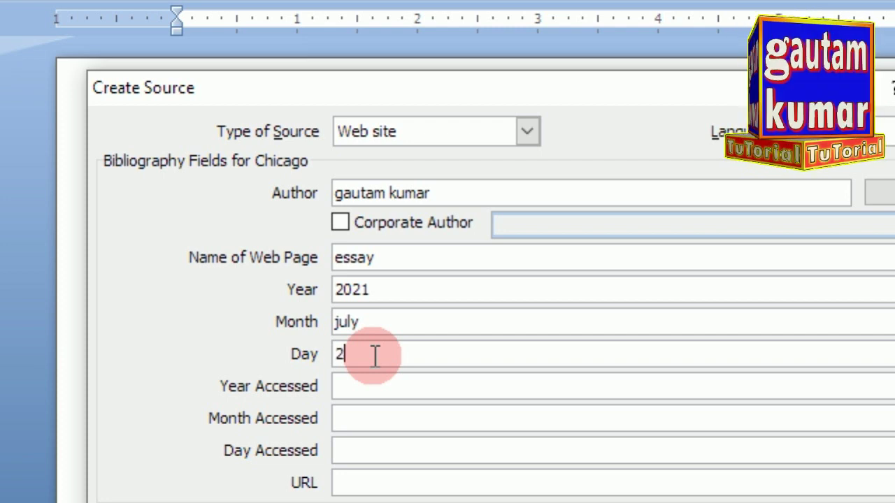
pyautogui.write('8')
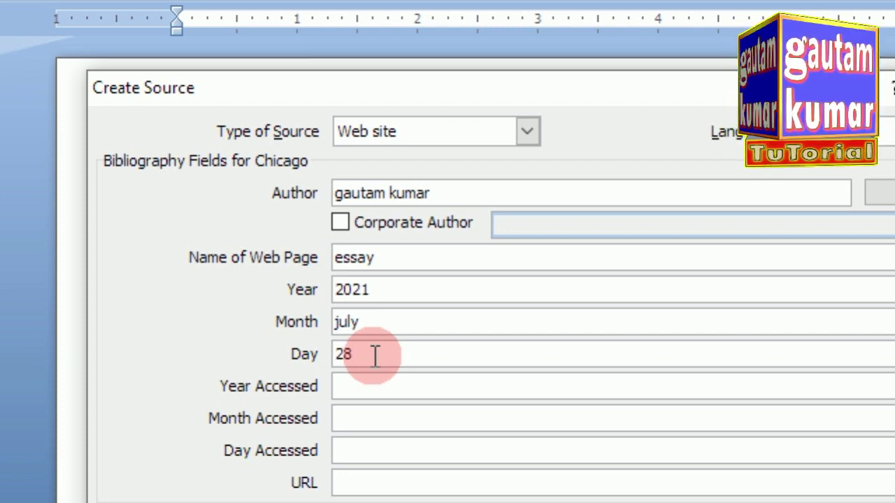
# Set the year accessed to 2021 and enter the author's website address as the source URL.
pyautogui.click(364, 383)
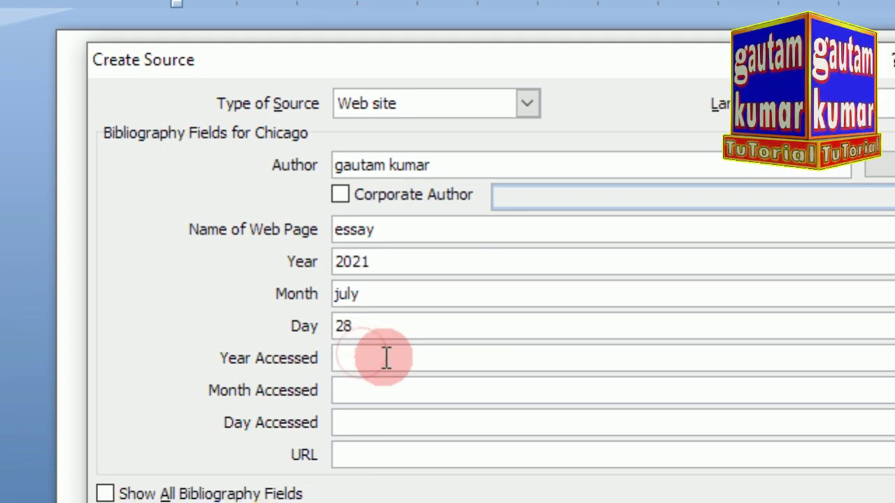
pyautogui.write('2021')
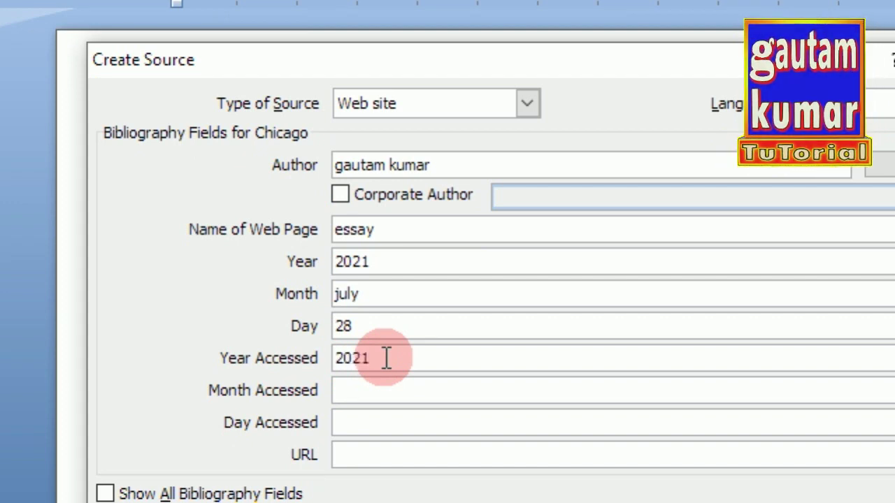
pyautogui.click(366, 389)
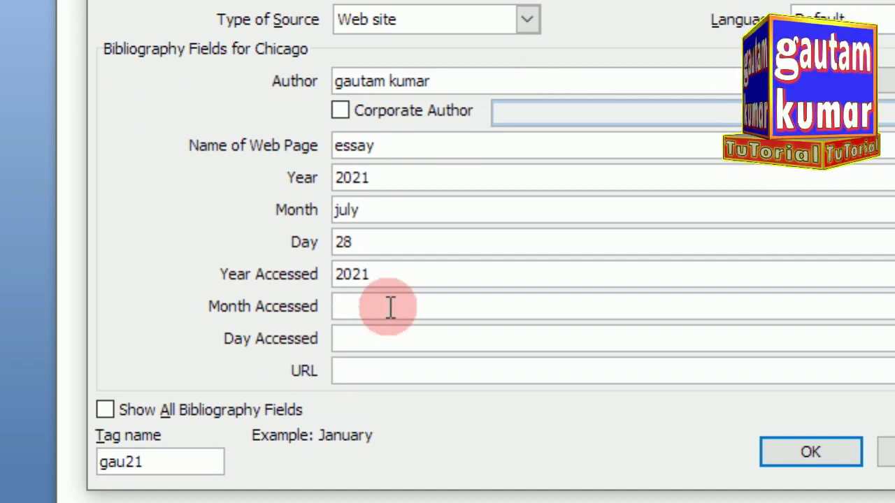
pyautogui.click(364, 370)
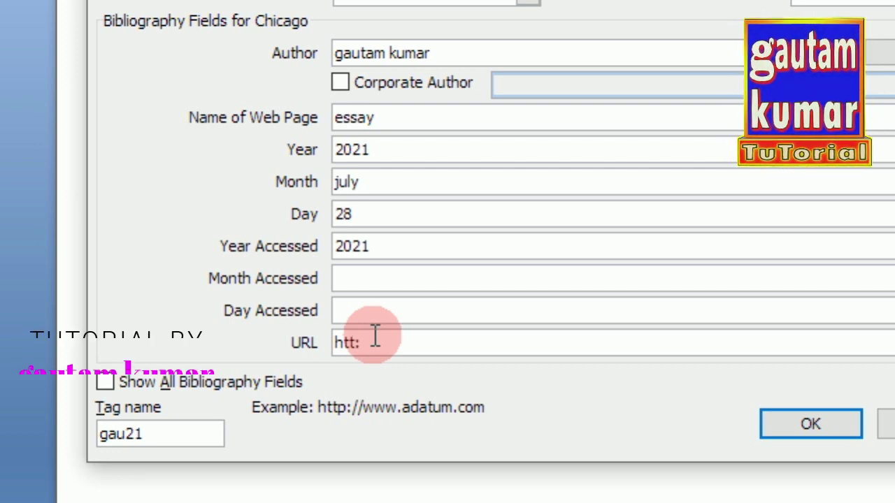
pyautogui.write('/')
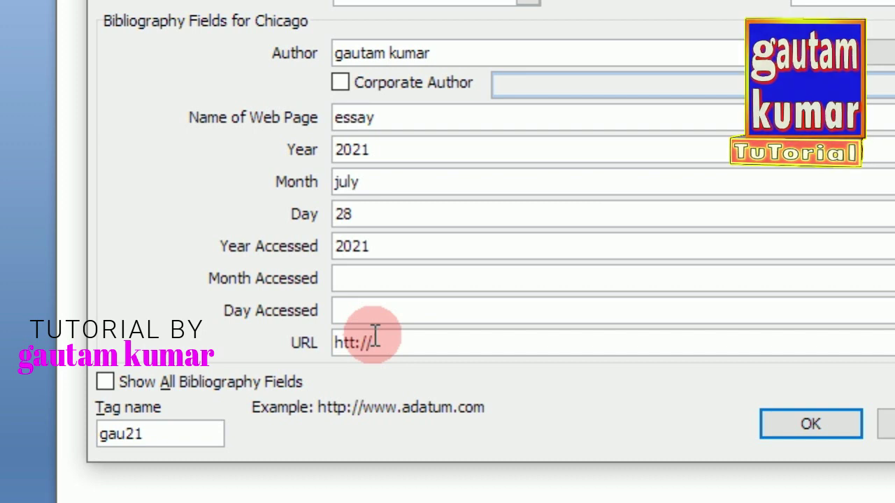
pyautogui.write('/www')
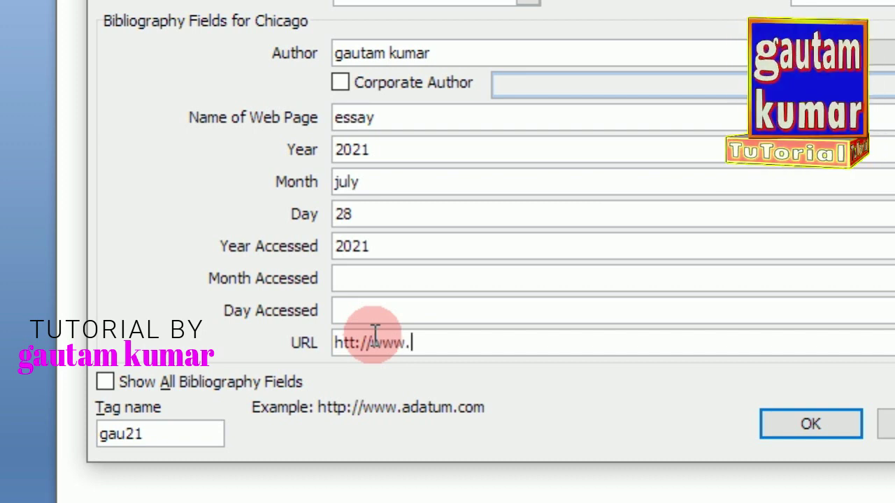
pyautogui.write('.gautamkr.in')
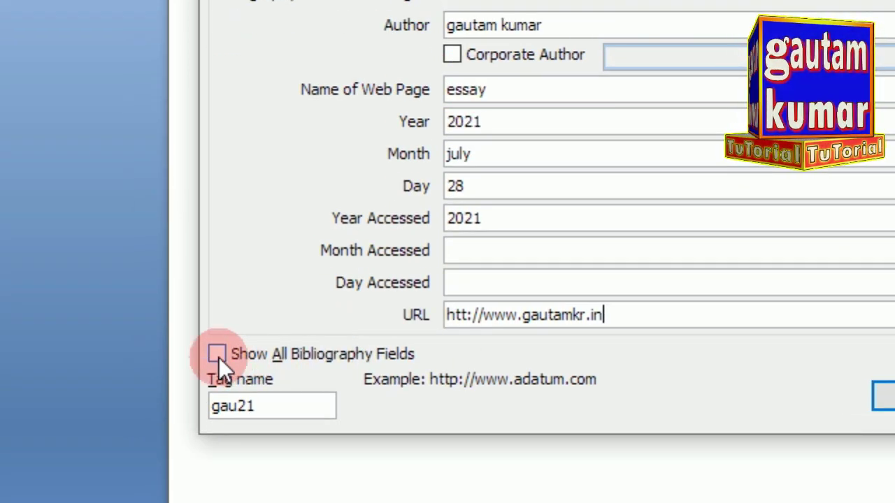
# Show all bibliography fields to examine the recommended and additional ones, and return to the short field list.
pyautogui.click(216, 354)
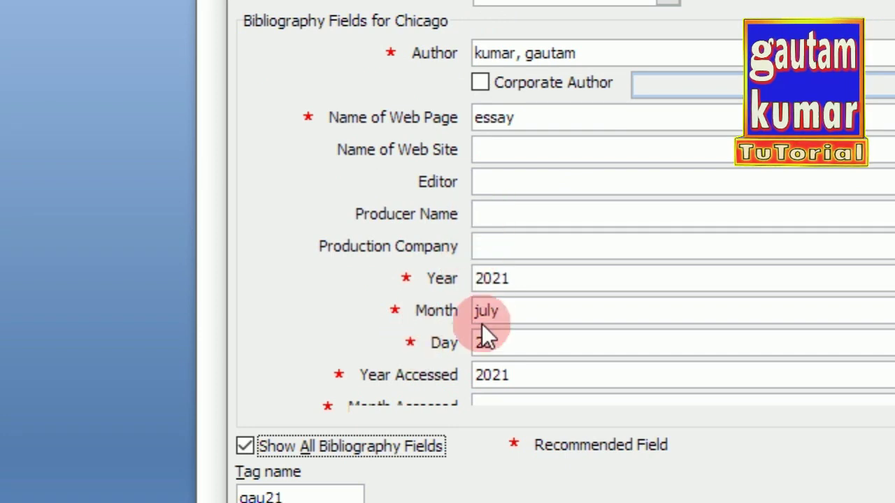
pyautogui.doubleClick(479, 341)
pyautogui.press('BackSpace')
pyautogui.write('28')
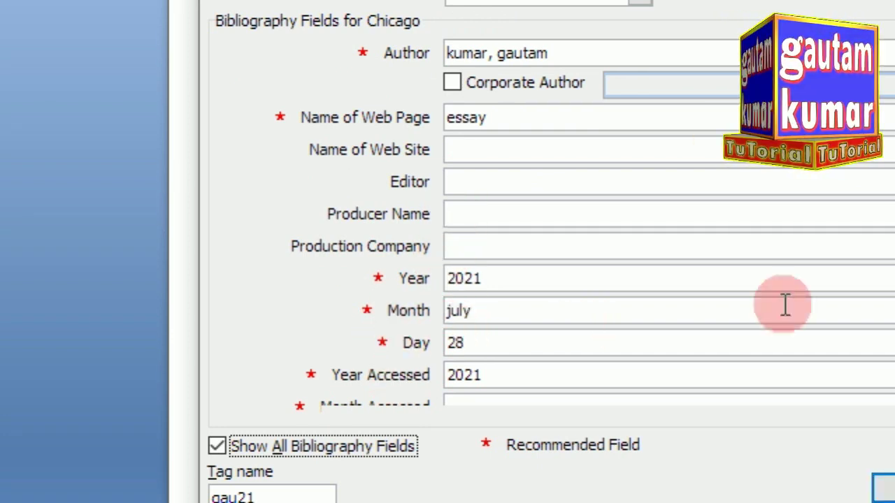
pyautogui.scroll(-2, 731, 327)
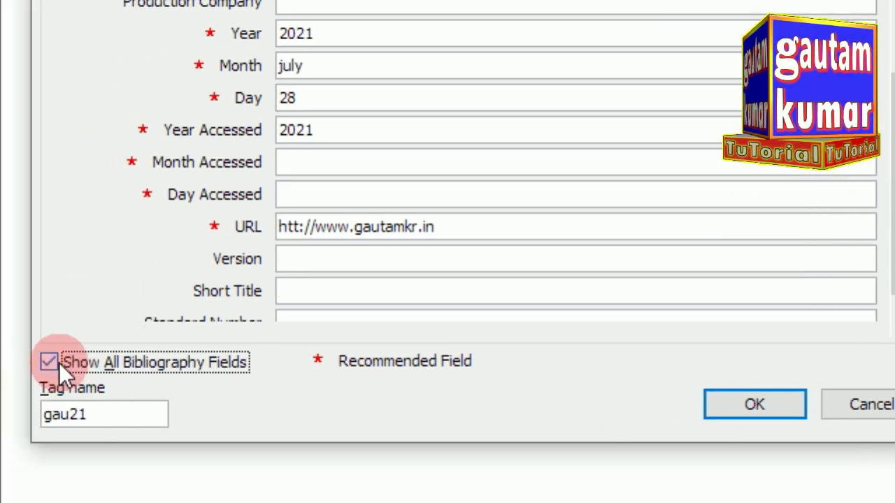
pyautogui.click(49, 362)
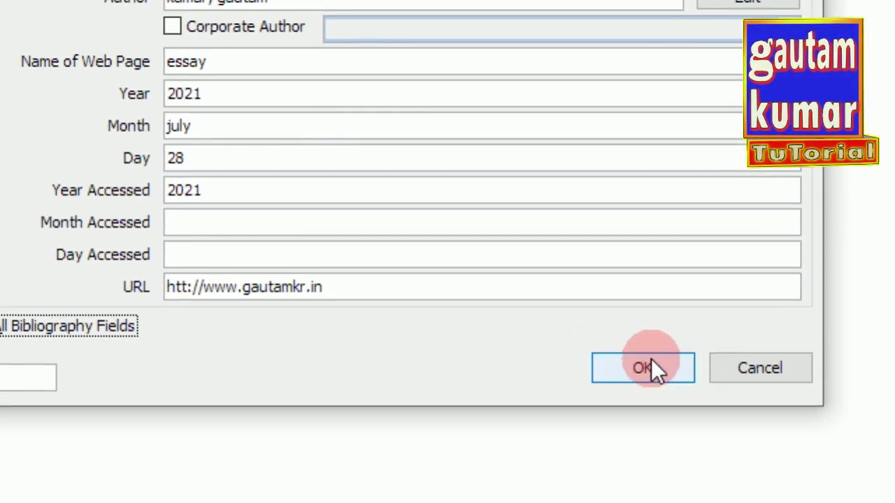
# Save the new web site source so that its citation is inserted at the end of the essay paragraph.
pyautogui.click(638, 369)
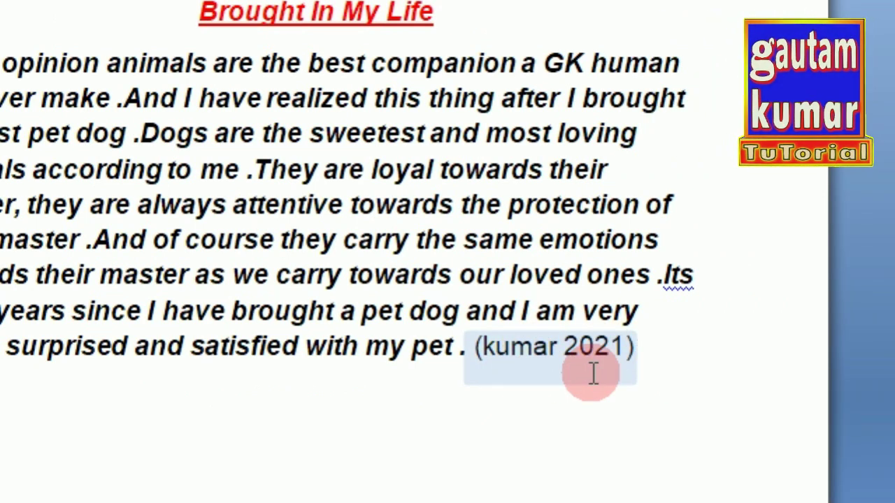
pyautogui.scroll(-2, 593, 374)
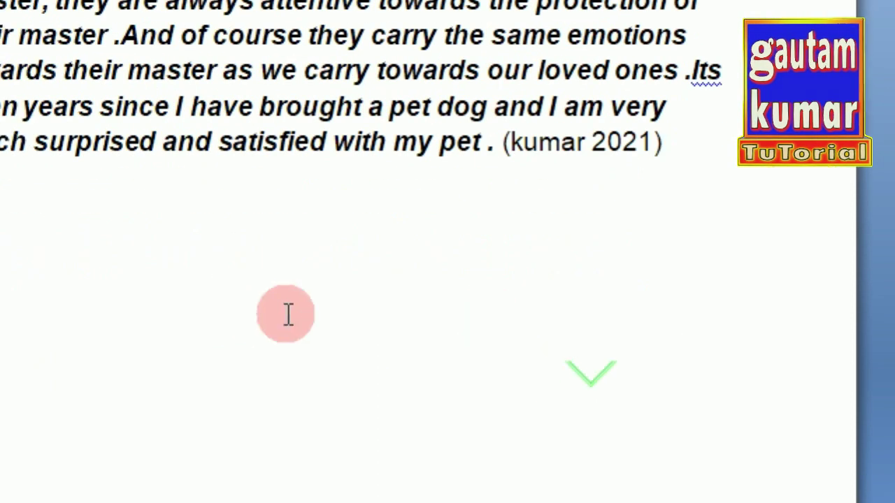
pyautogui.scroll(-1, 261, 249)
pyautogui.scroll(3, 292, 273)
# Insert the built-in Bibliography below the essay paragraph.
pyautogui.click(605, 329)
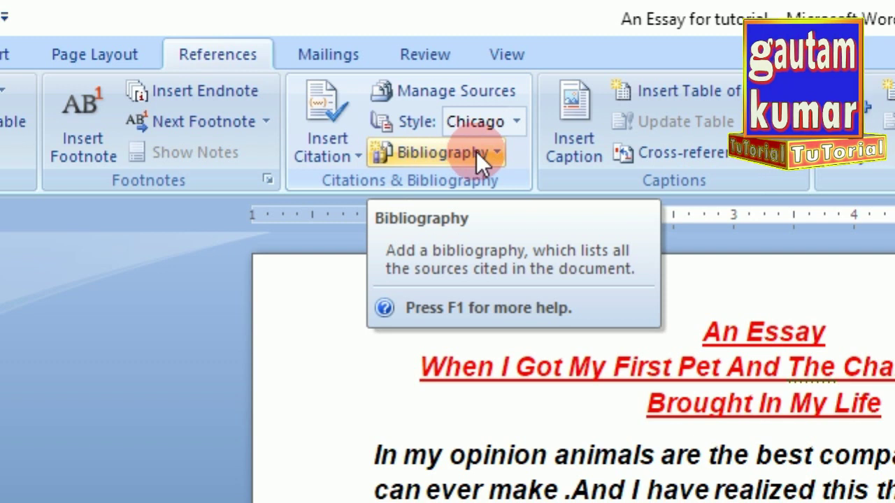
pyautogui.click(457, 152)
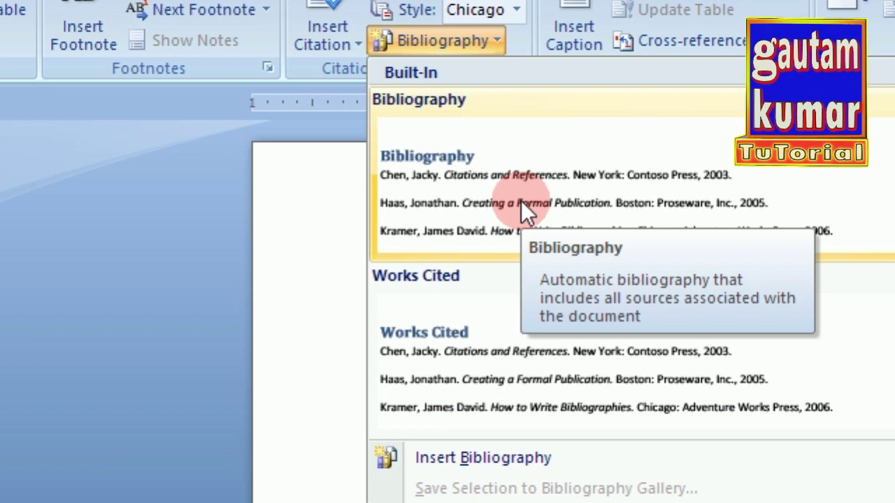
pyautogui.click(521, 200)
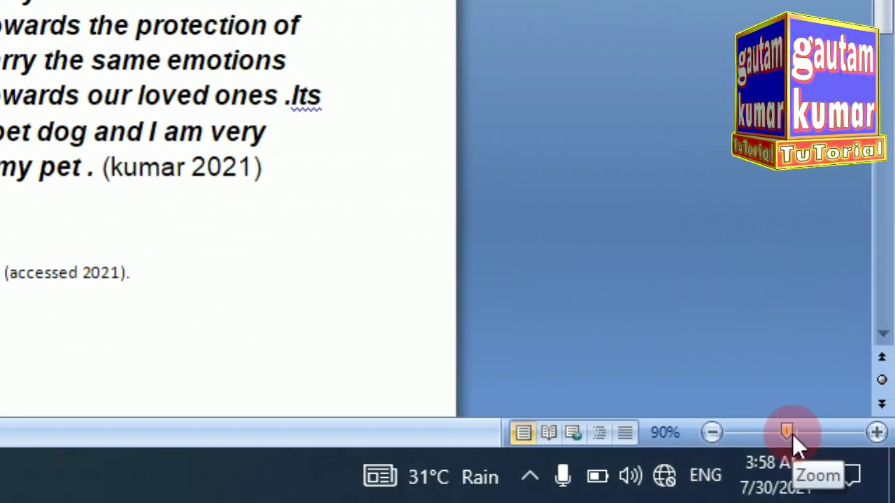
pyautogui.click(863, 439)
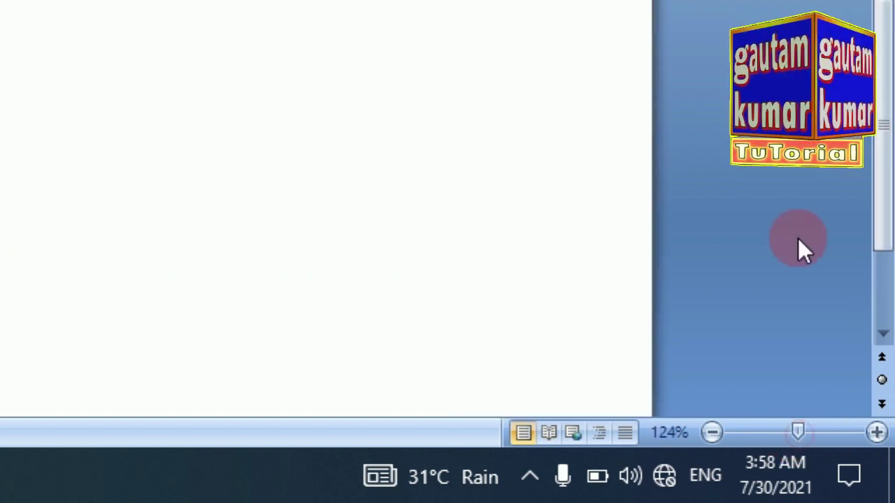
# Change the citation and bibliography style to GOST - Name Sort.
pyautogui.moveTo(894, 105); pyautogui.dragTo(892, 78)
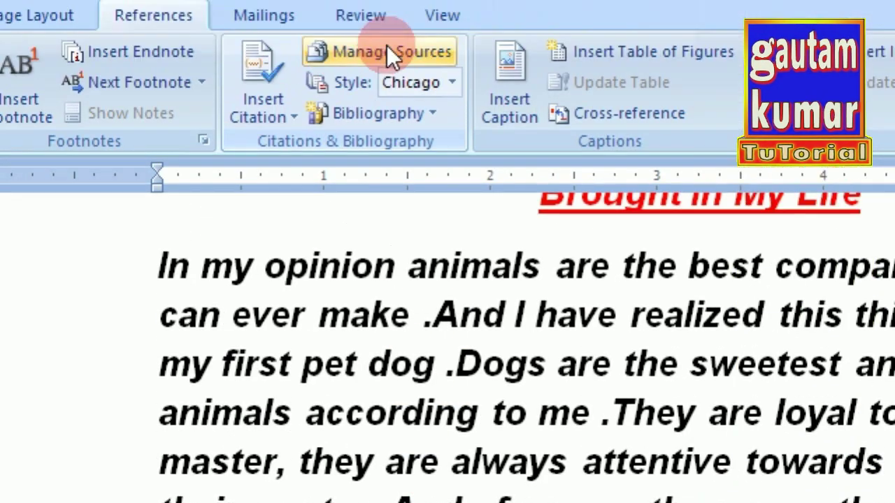
pyautogui.click(455, 83)
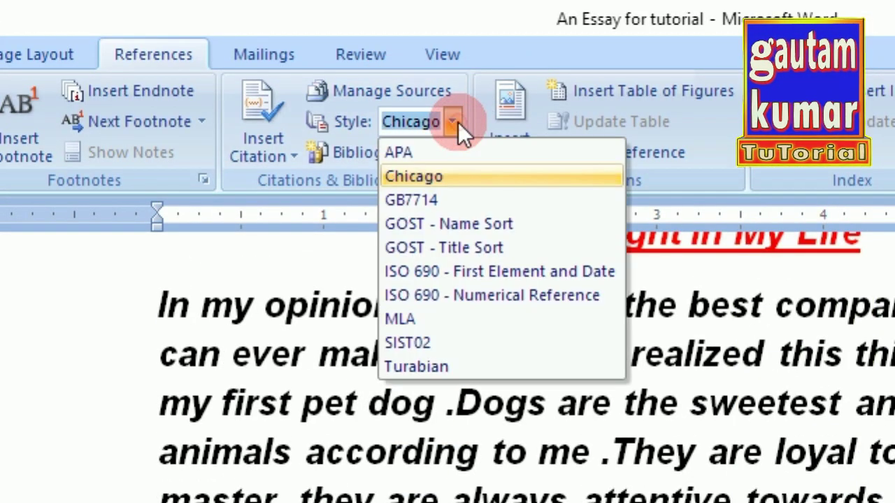
pyautogui.click(444, 221)
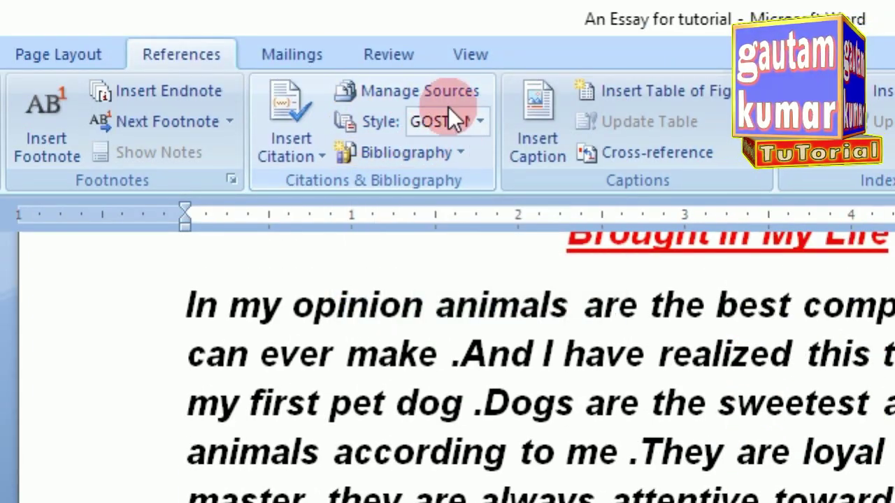
# Open the source manager to examine the document's current list of sources, and close it without changes.
pyautogui.click(447, 91)
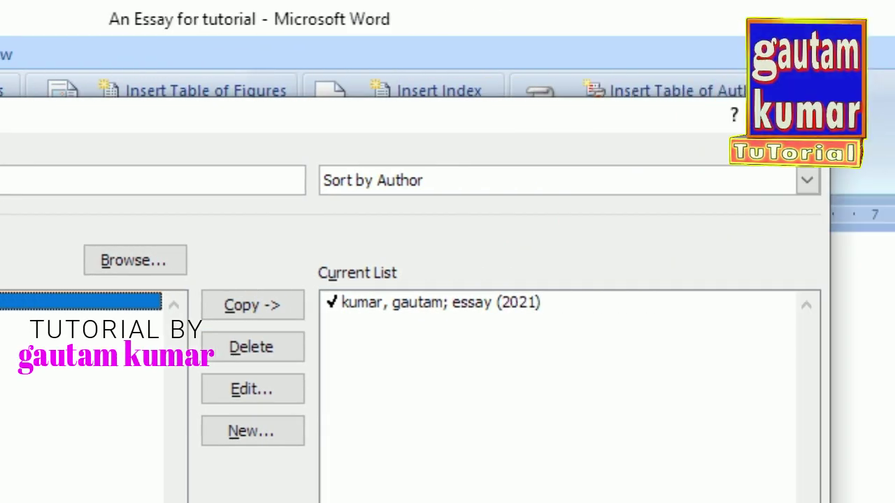
pyautogui.click(661, 120)
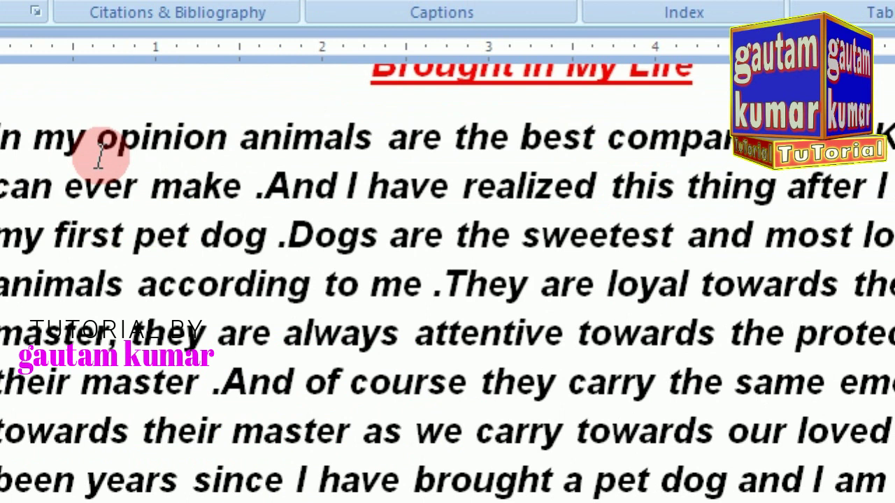
pyautogui.scroll(2, 280, 183)
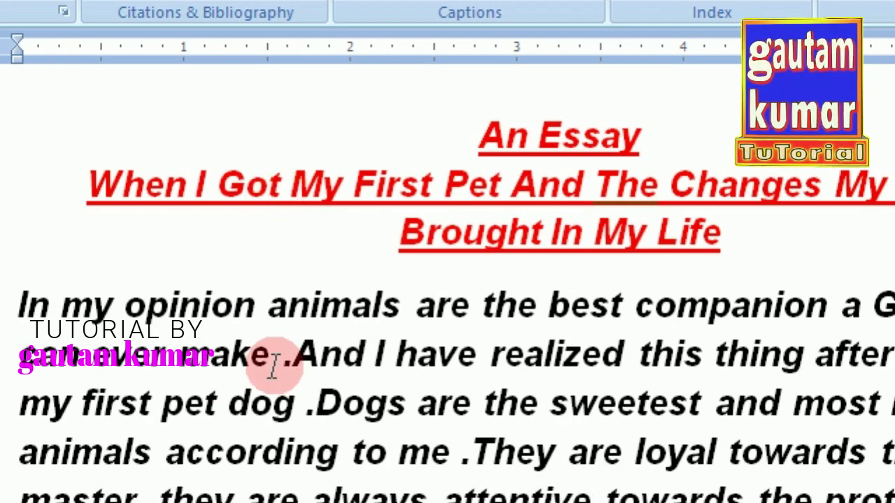